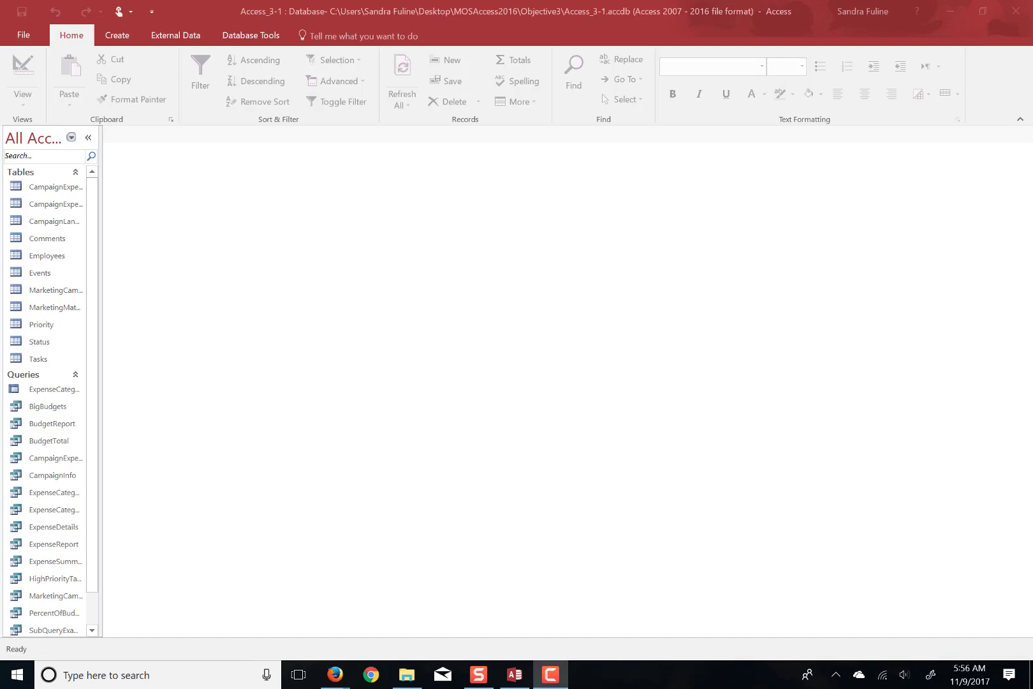
pyautogui.click(555, 674)
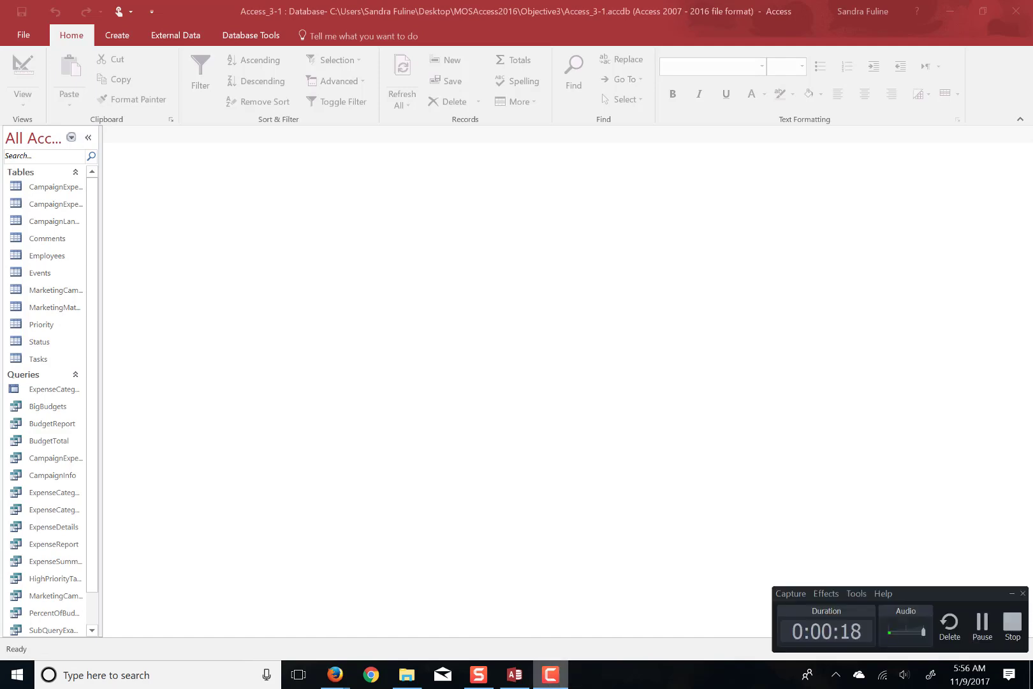
pyautogui.click(1012, 593)
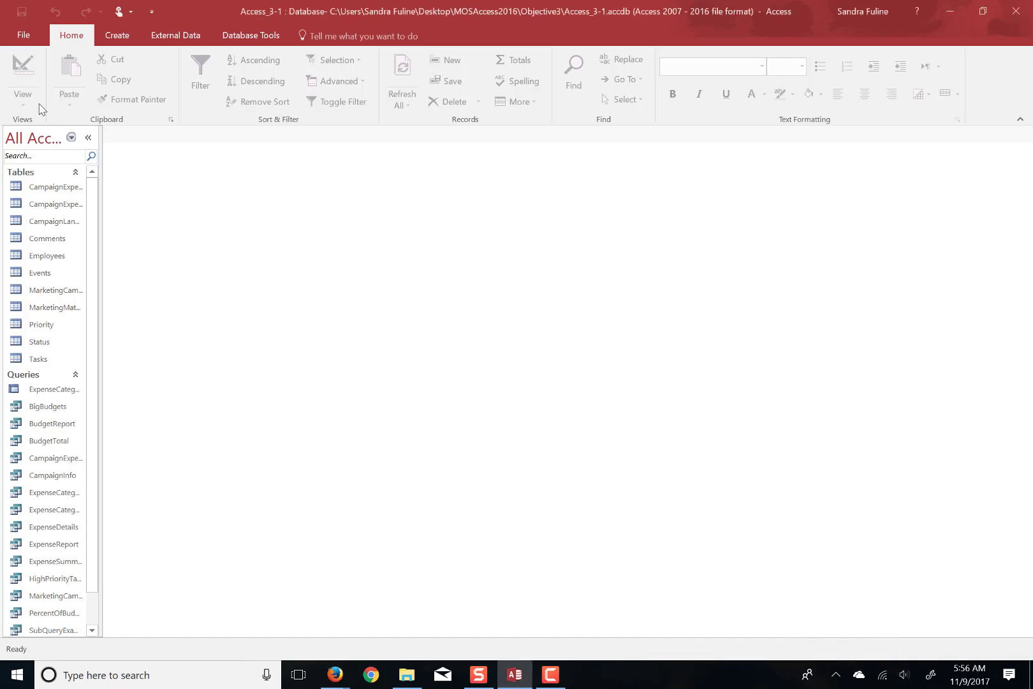
# Start a simple query with the Query Wizard, including all fields of the CampaignLanguages table
pyautogui.click(109, 39)
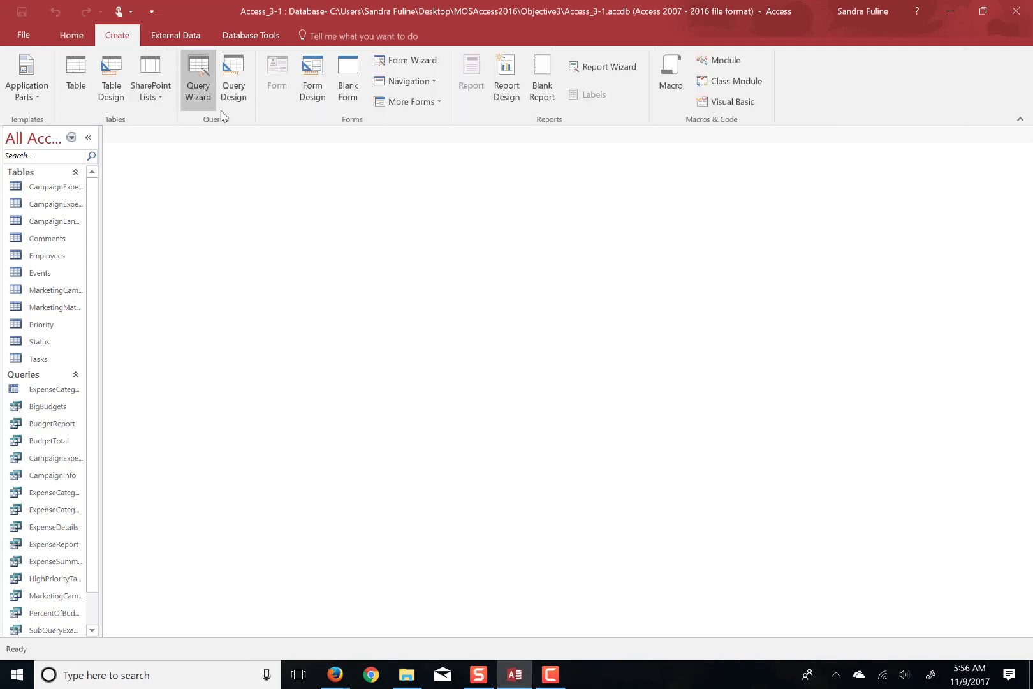
pyautogui.click(187, 87)
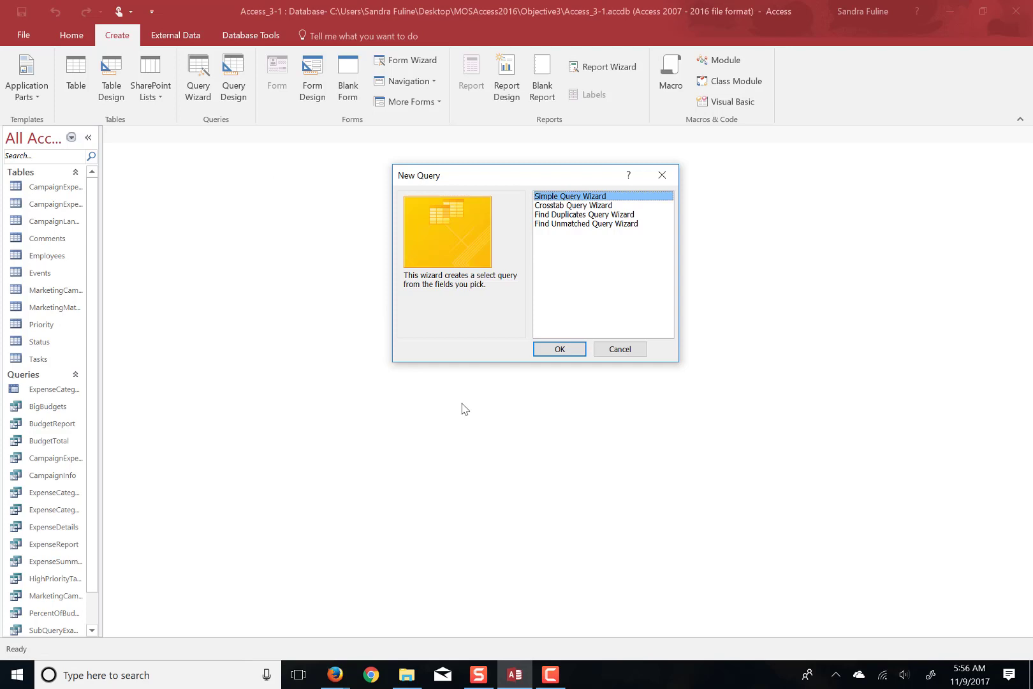
pyautogui.click(555, 351)
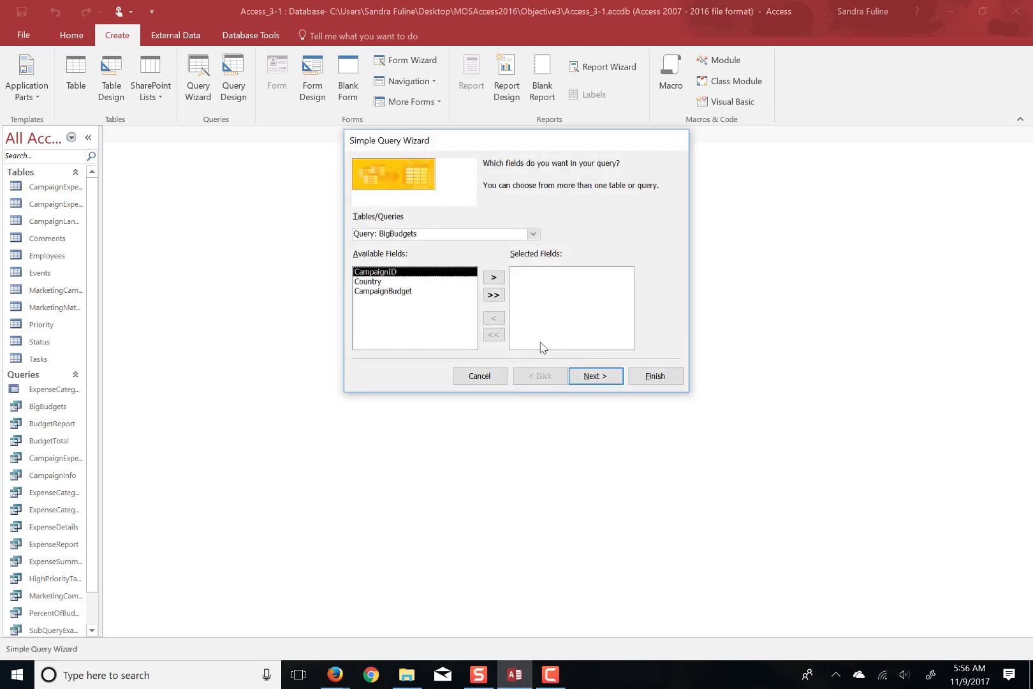
pyautogui.click(497, 237)
pyautogui.click(534, 234)
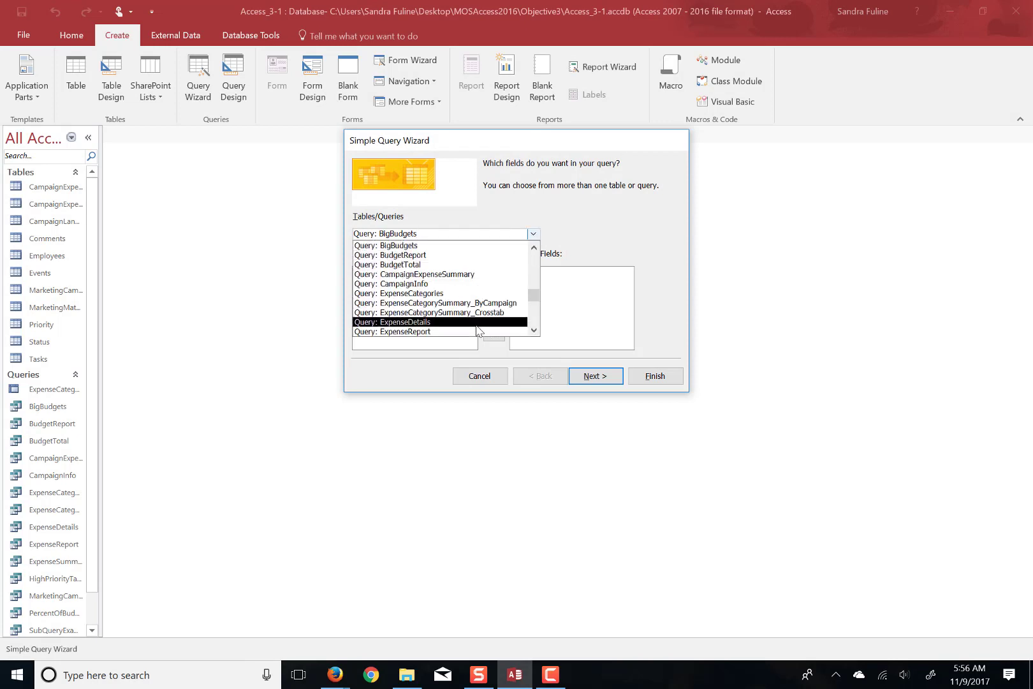
pyautogui.moveTo(535, 295); pyautogui.dragTo(534, 259)
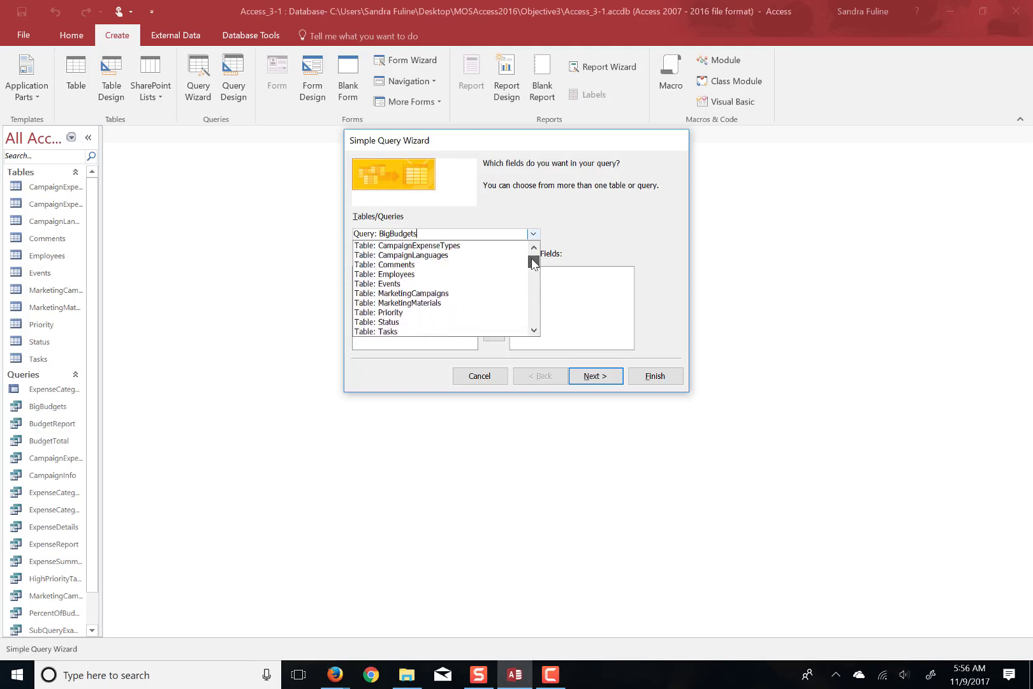
pyautogui.click(421, 259)
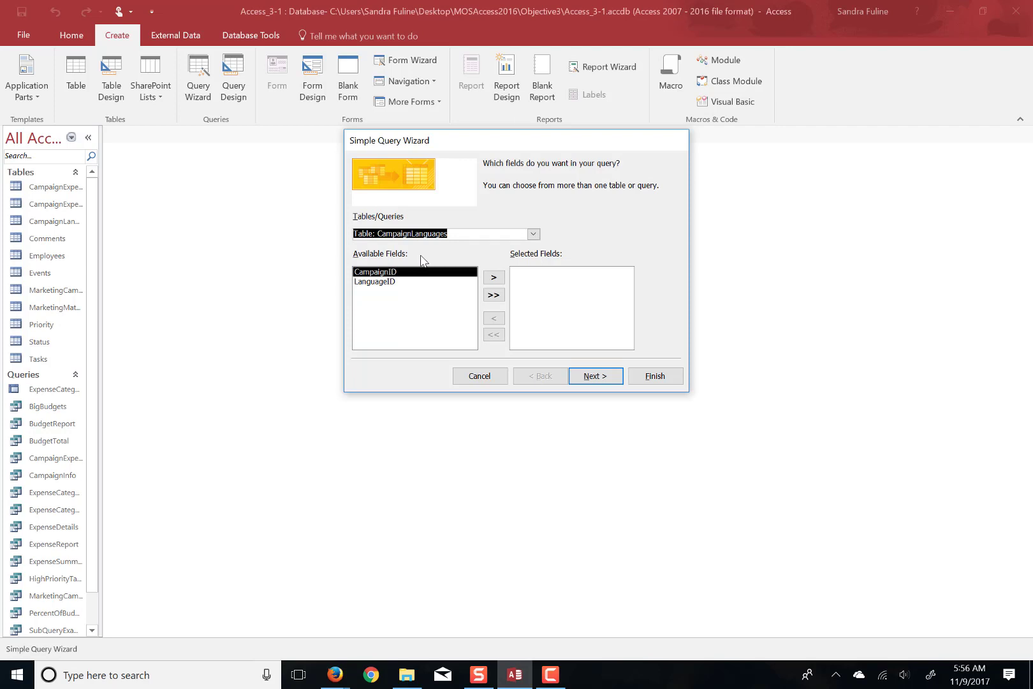
pyautogui.click(493, 294)
pyautogui.click(615, 382)
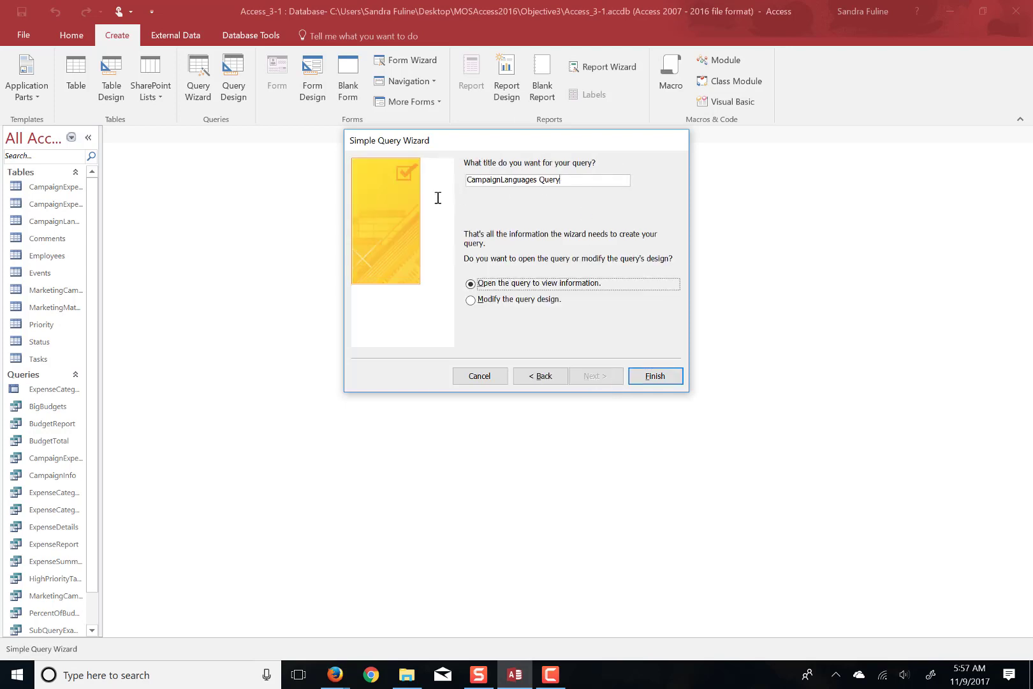
# Title the query MOSAccess Query1, finish the wizard to view its records and close the query
pyautogui.click(460, 179)
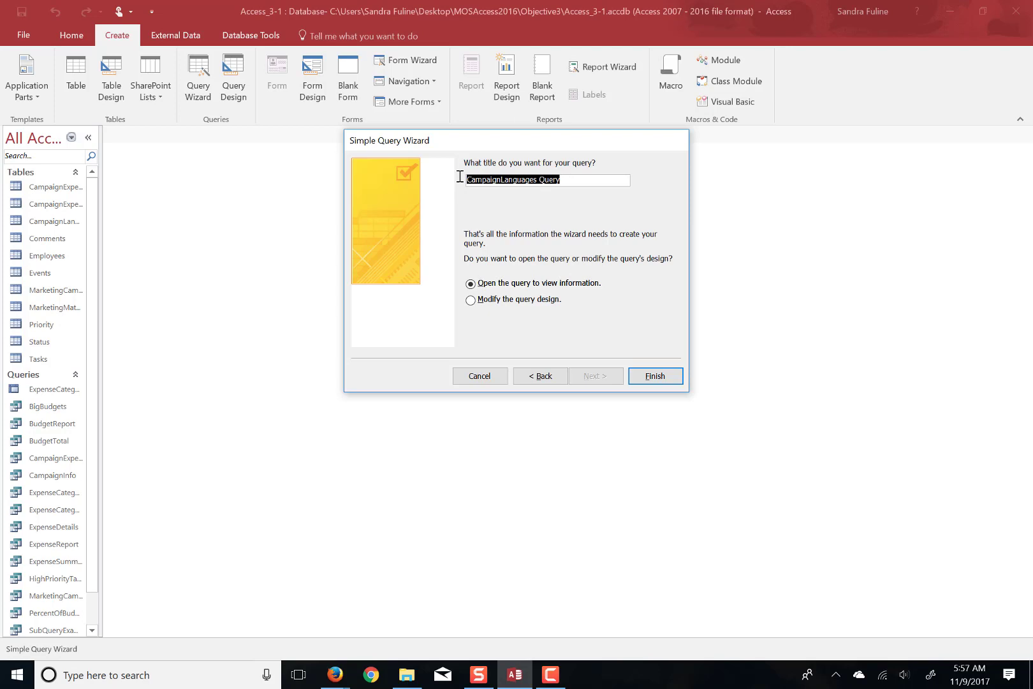
pyautogui.press('BackSpace')
pyautogui.write('M')
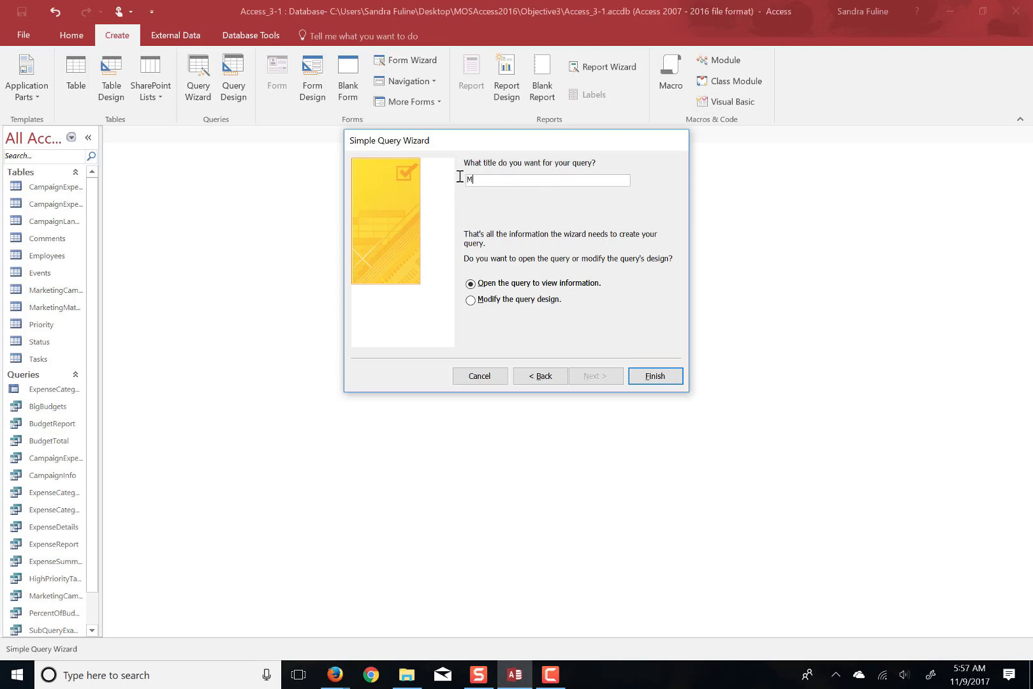
pyautogui.write('OSAccess Query1')
pyautogui.click(667, 378)
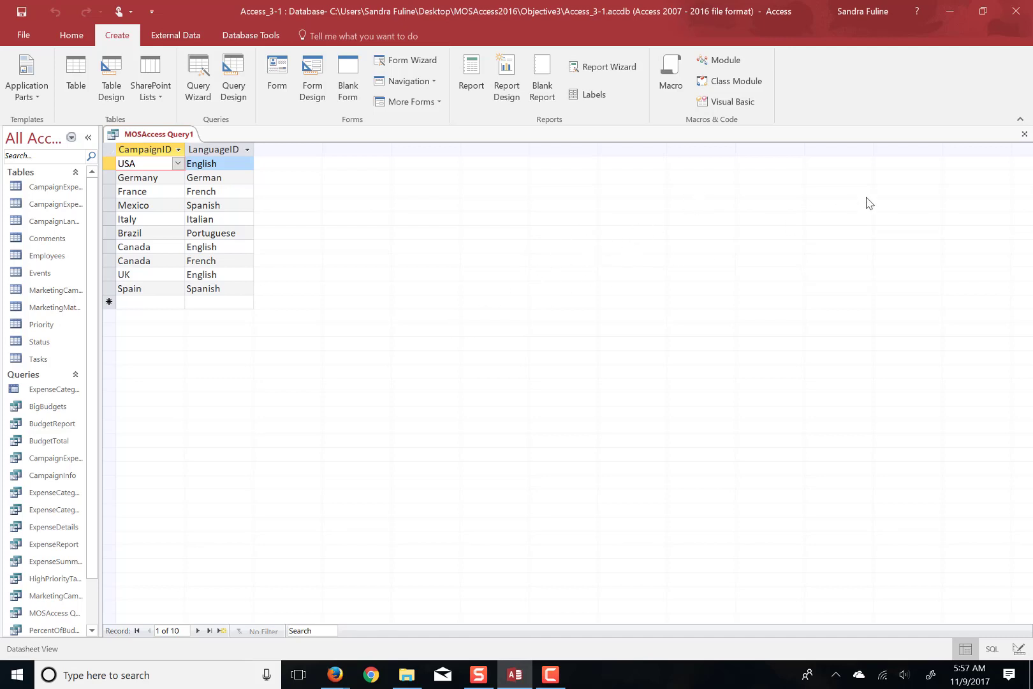
pyautogui.click(1024, 134)
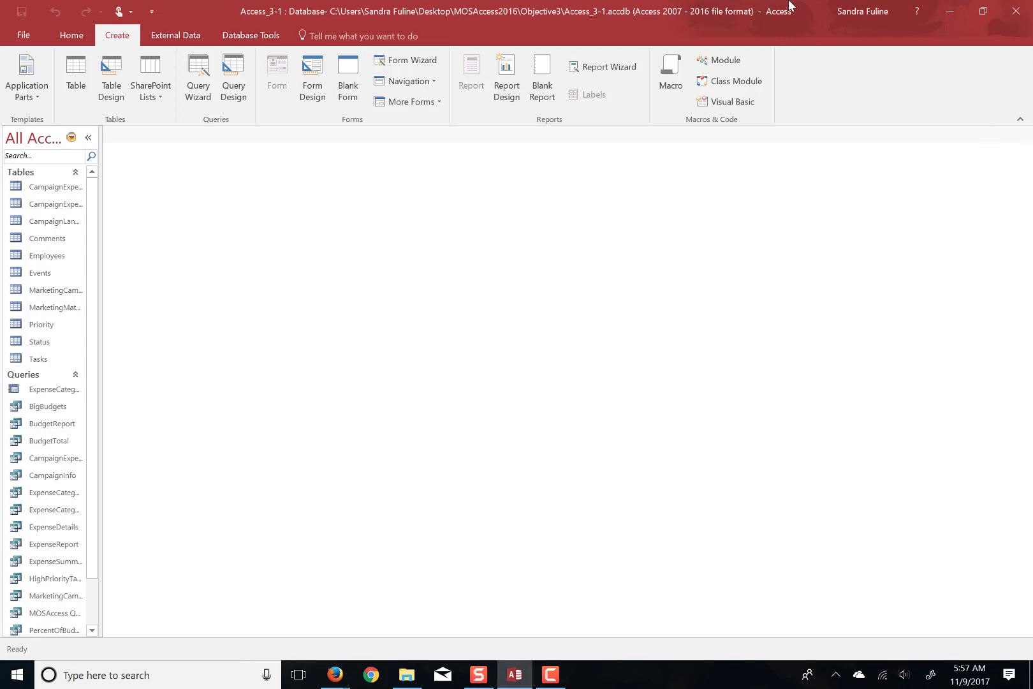
# Create a new query in design view based on the MarketingCampaigns table and enlarge its field list to show all fields
pyautogui.click(234, 89)
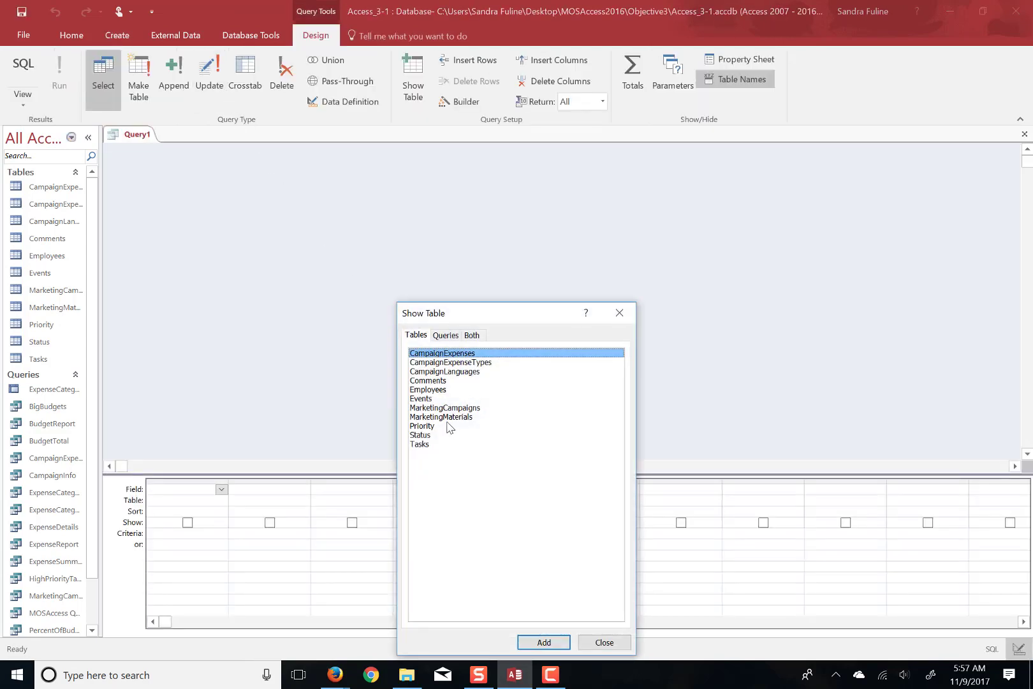
pyautogui.click(445, 408)
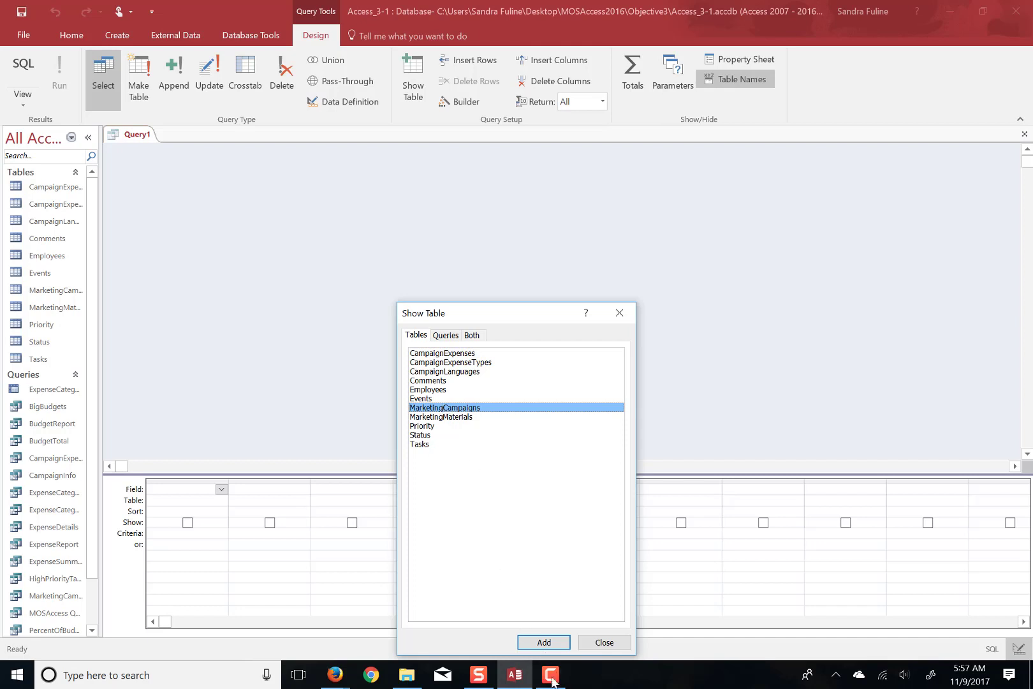
pyautogui.click(532, 646)
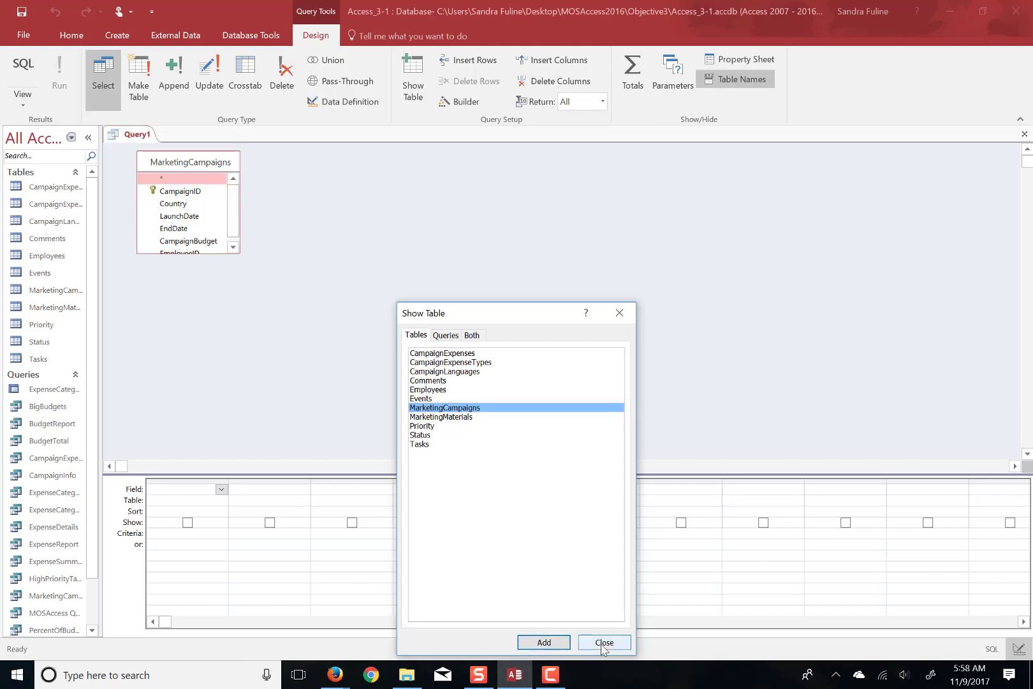
pyautogui.click(603, 643)
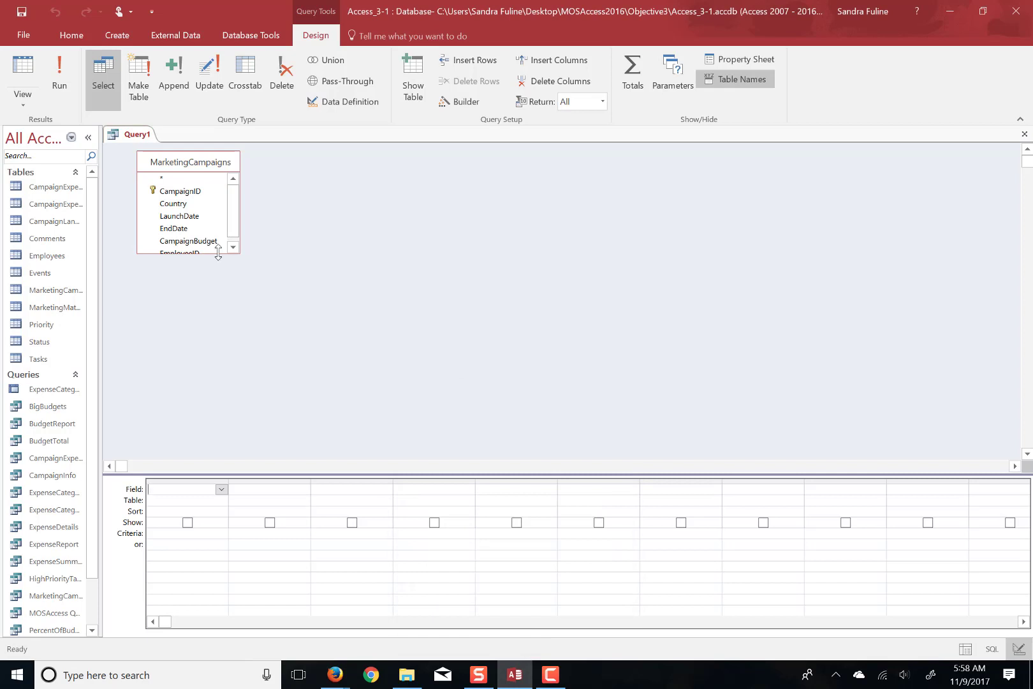
pyautogui.moveTo(218, 254); pyautogui.dragTo(232, 301)
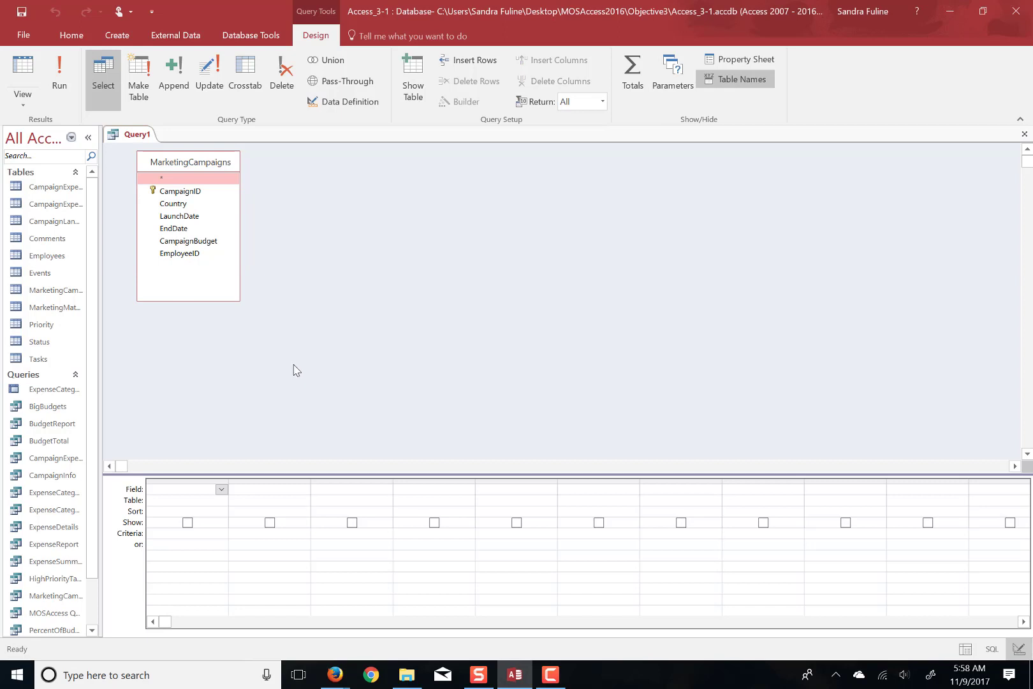
# Add the CampaignID, Country and CampaignBudget fields of MarketingCampaigns to the query design grid
pyautogui.doubleClick(182, 193)
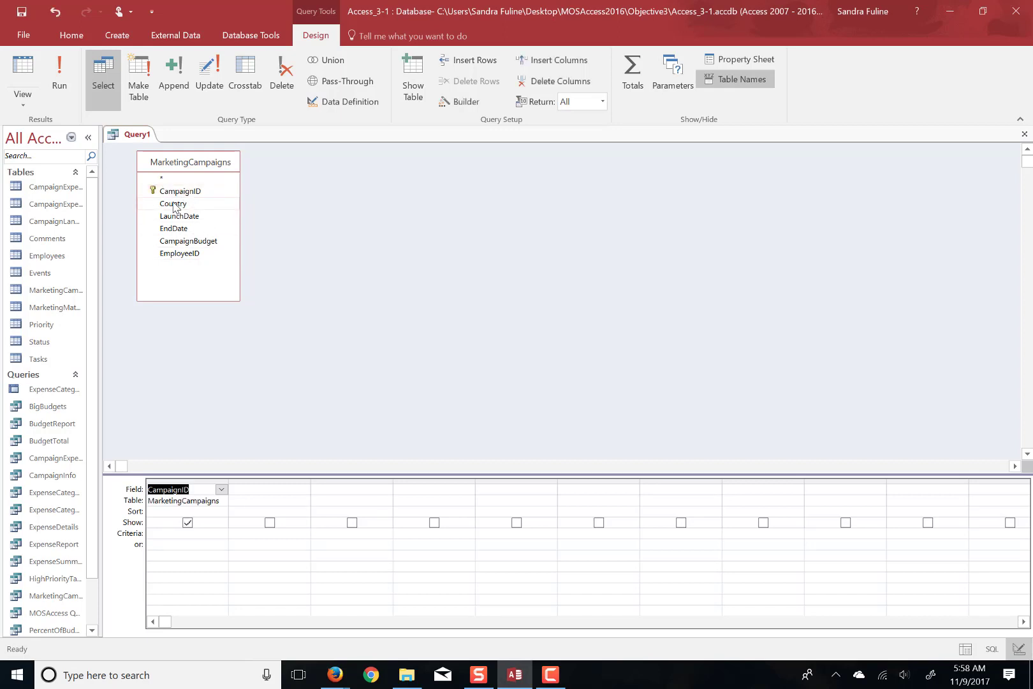
pyautogui.click(173, 205)
pyautogui.doubleClick(174, 204)
pyautogui.doubleClick(190, 242)
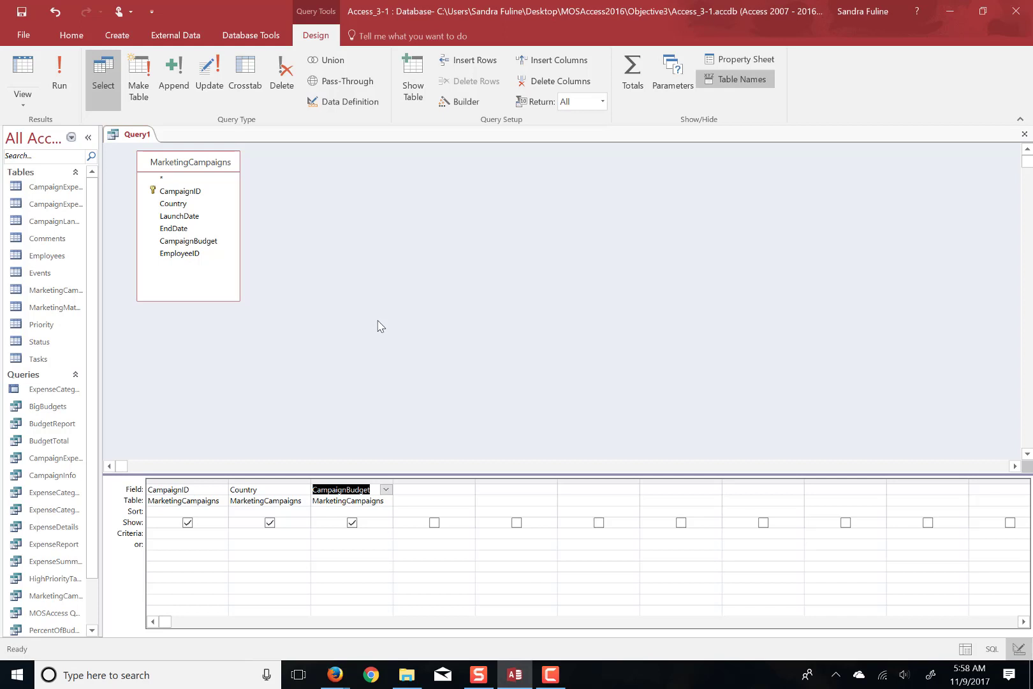
# Save the new query as MOSAccess Query2
pyautogui.hotkey('ctrl', 's')
pyautogui.press('BackSpace')
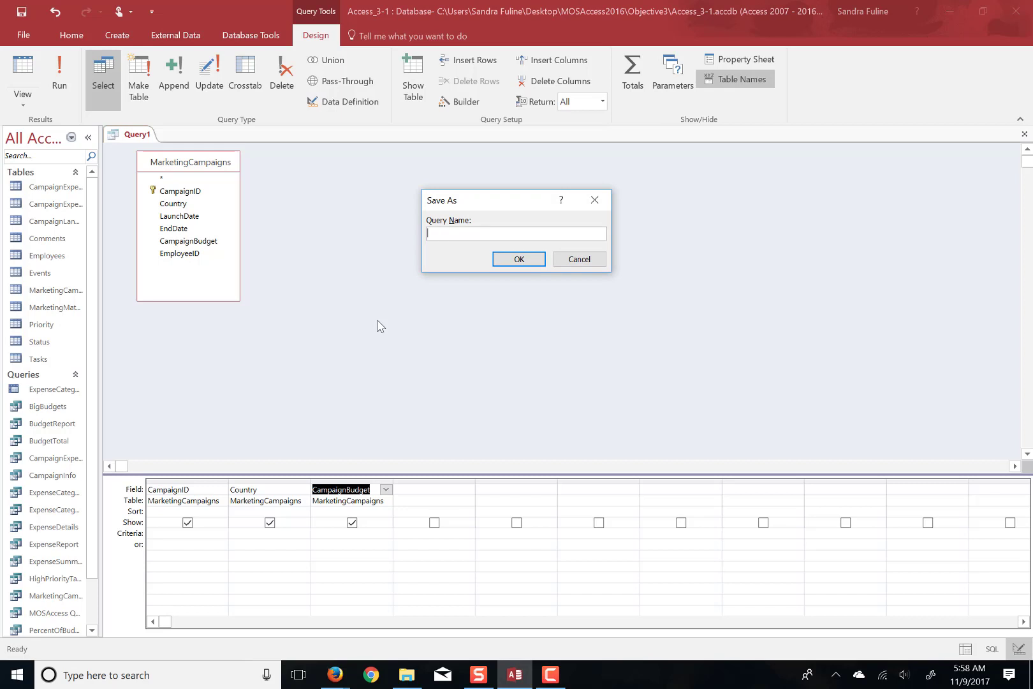
pyautogui.write('MOSAccess Query2')
pyautogui.click(534, 261)
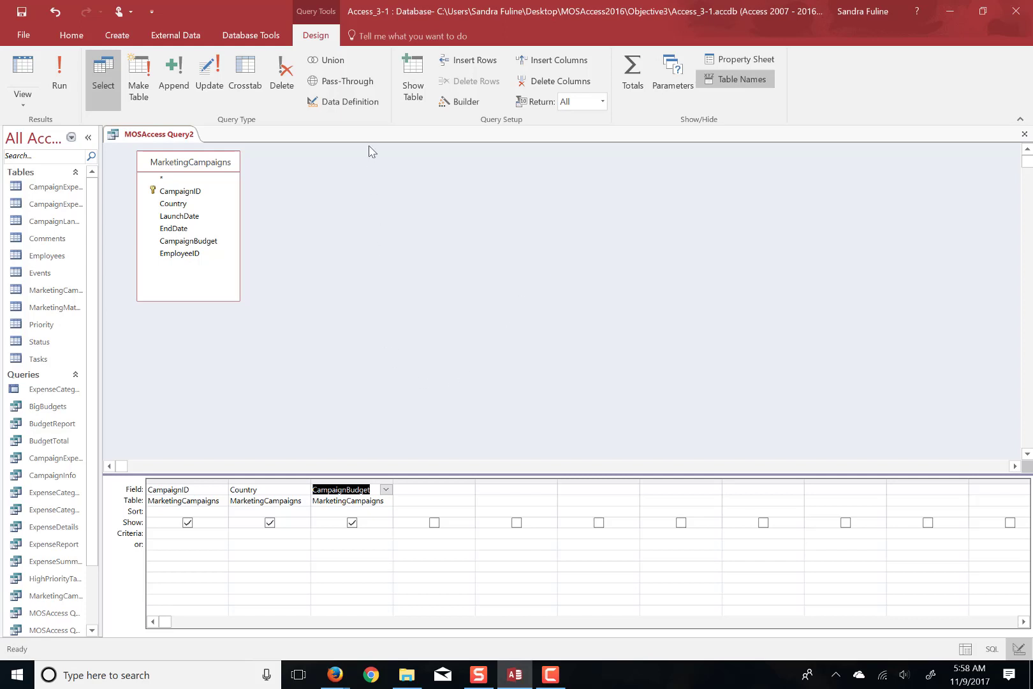
# Convert MOSAccess Query2 from a select query into an update query
pyautogui.click(204, 81)
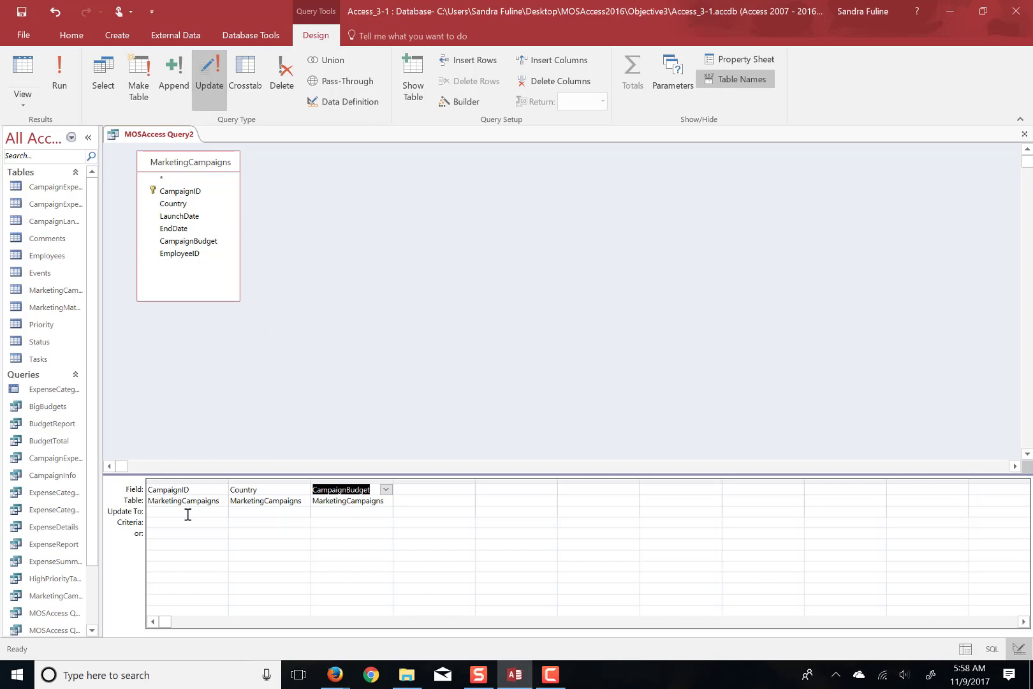
pyautogui.click(321, 513)
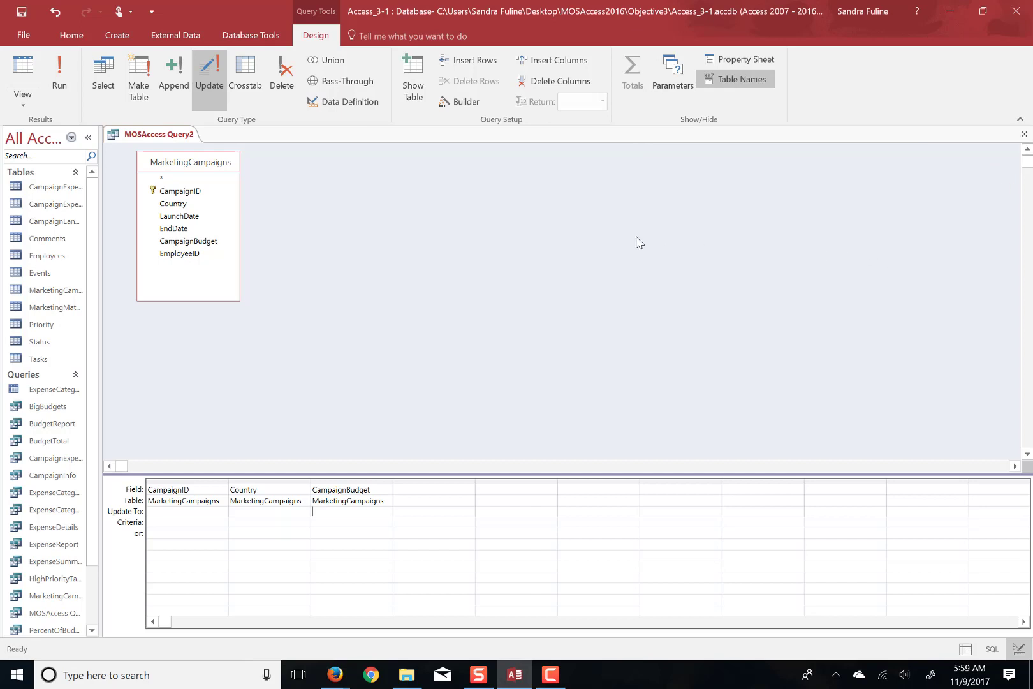
# Open the MarketingCampaigns table to review the campaign budgets before the update, and close it
pyautogui.click(58, 290)
pyautogui.doubleClick(58, 290)
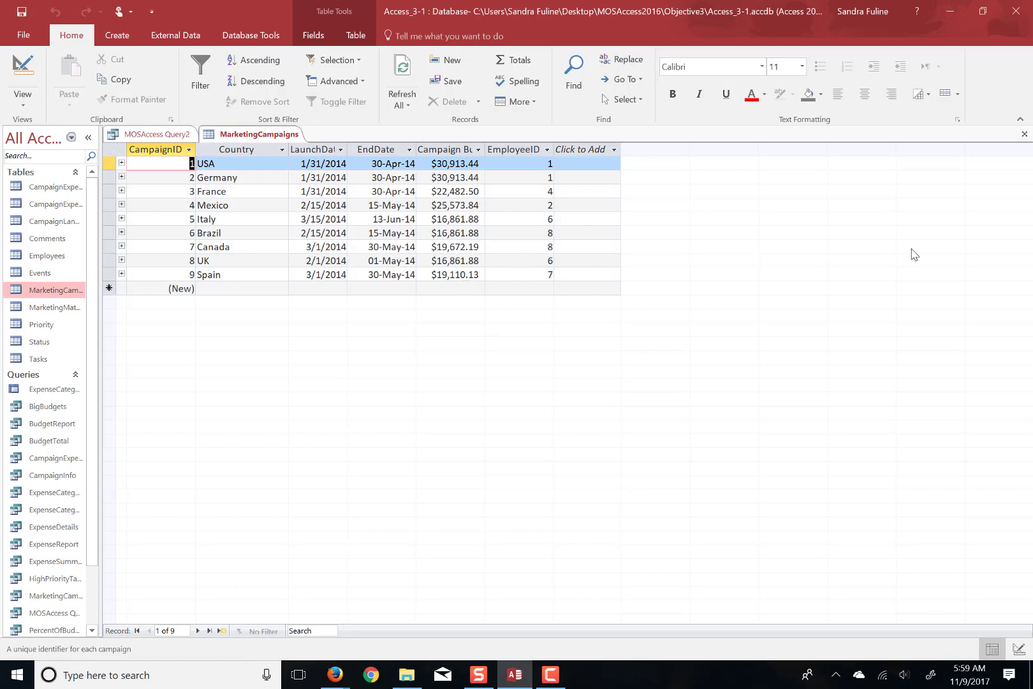
pyautogui.click(1025, 135)
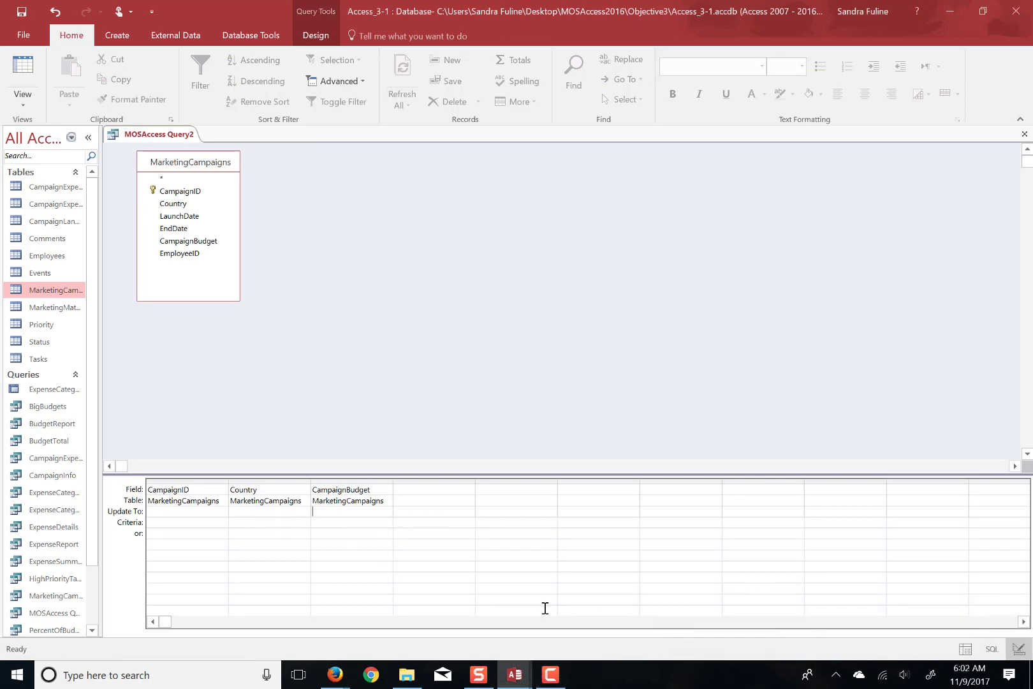
# Set the CampaignBudget field to update to the expression [CampaignBudget]*1.1
pyautogui.click(351, 524)
pyautogui.click(337, 514)
pyautogui.write('[Campa')
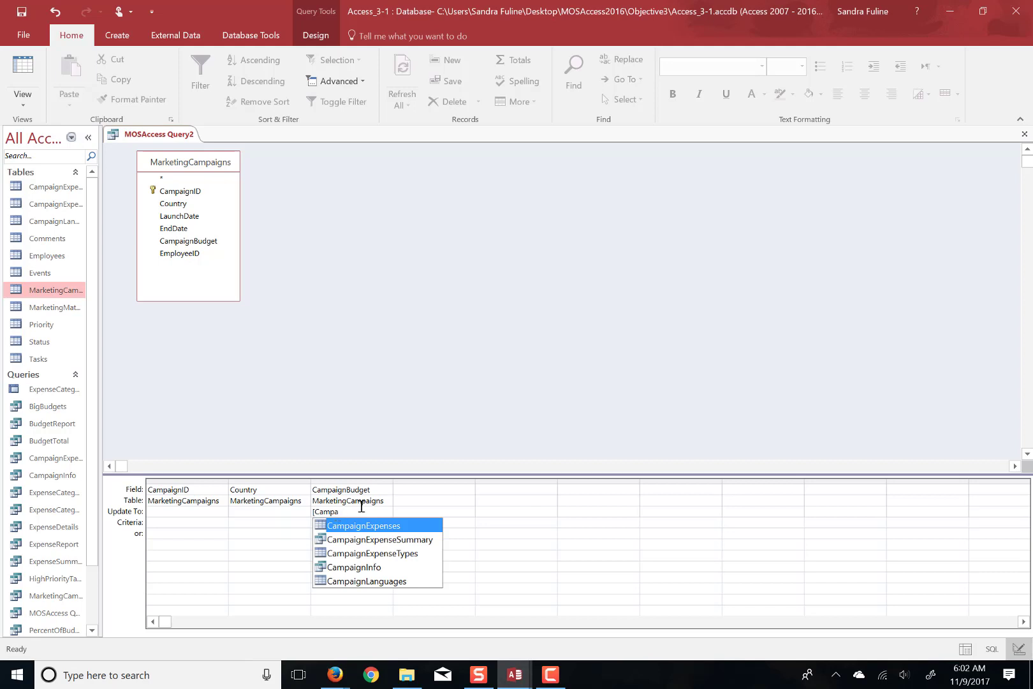
pyautogui.write('ignB')
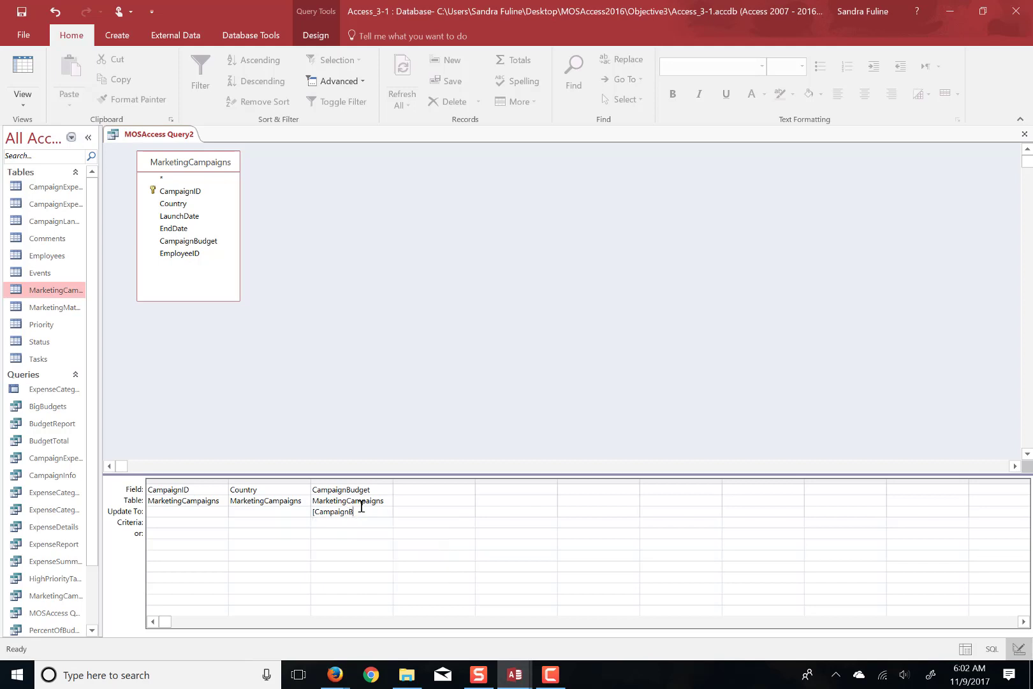
pyautogui.write('udget]*1.1')
pyautogui.press('F9')
# Run the update query and accept updating the MarketingCampaigns records
pyautogui.click(315, 36)
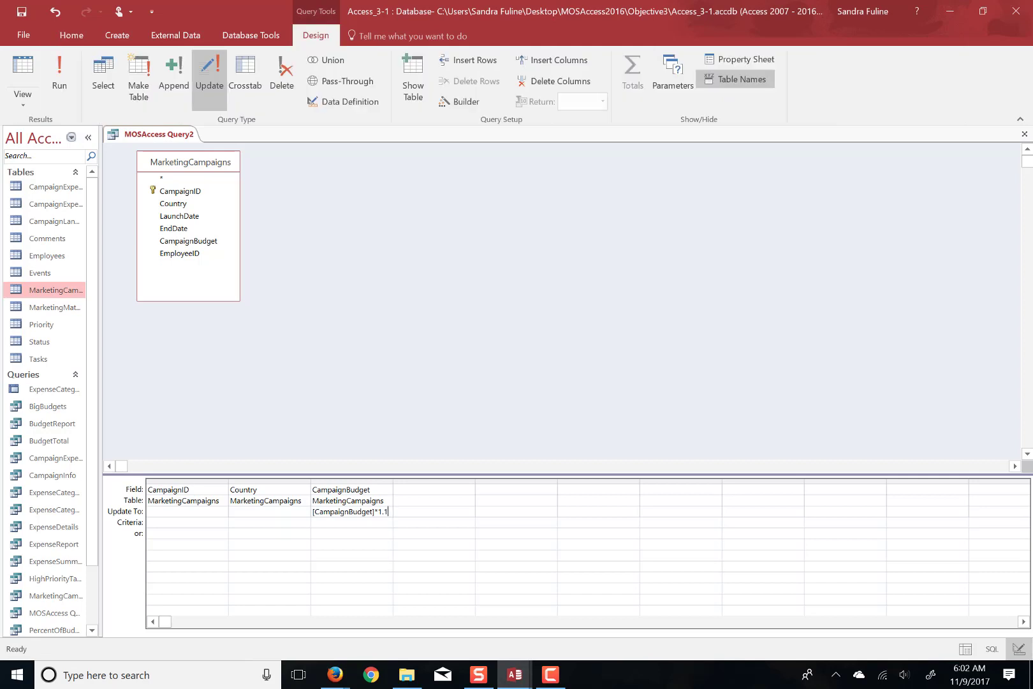
pyautogui.click(59, 72)
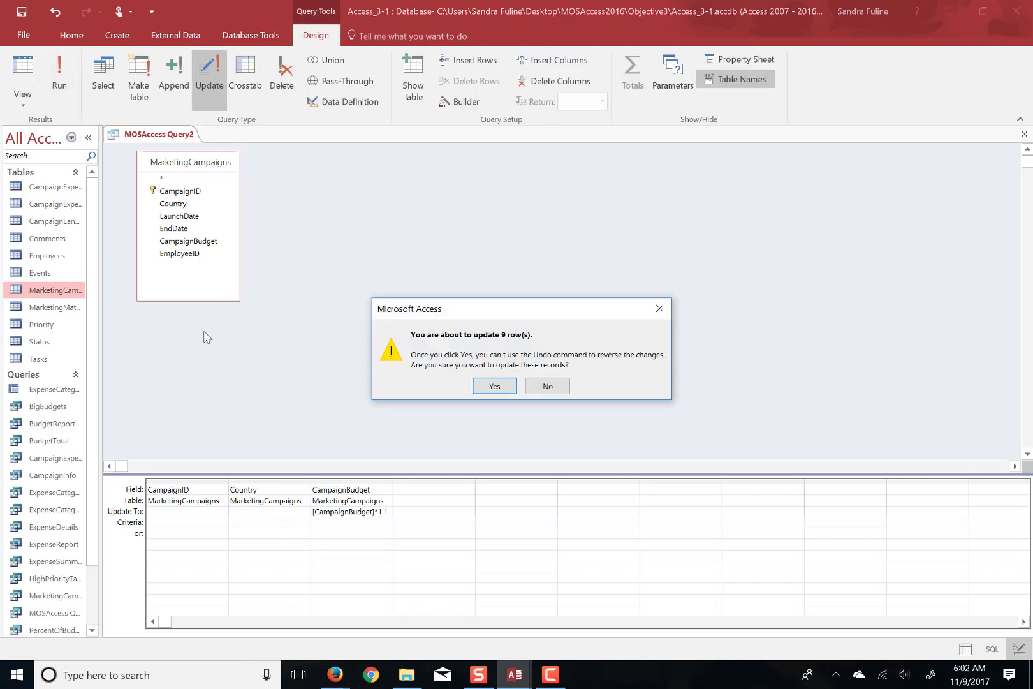
pyautogui.click(508, 386)
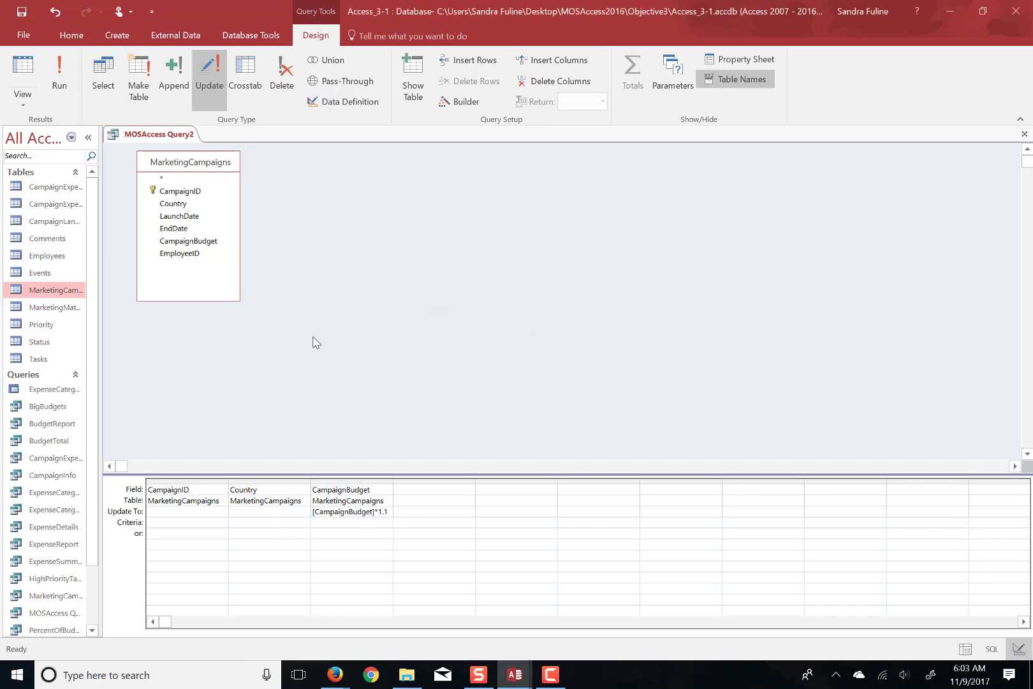
# Check the campaign budgets in the MarketingCampaigns table, close it and look for the update query in the object list
pyautogui.doubleClick(71, 295)
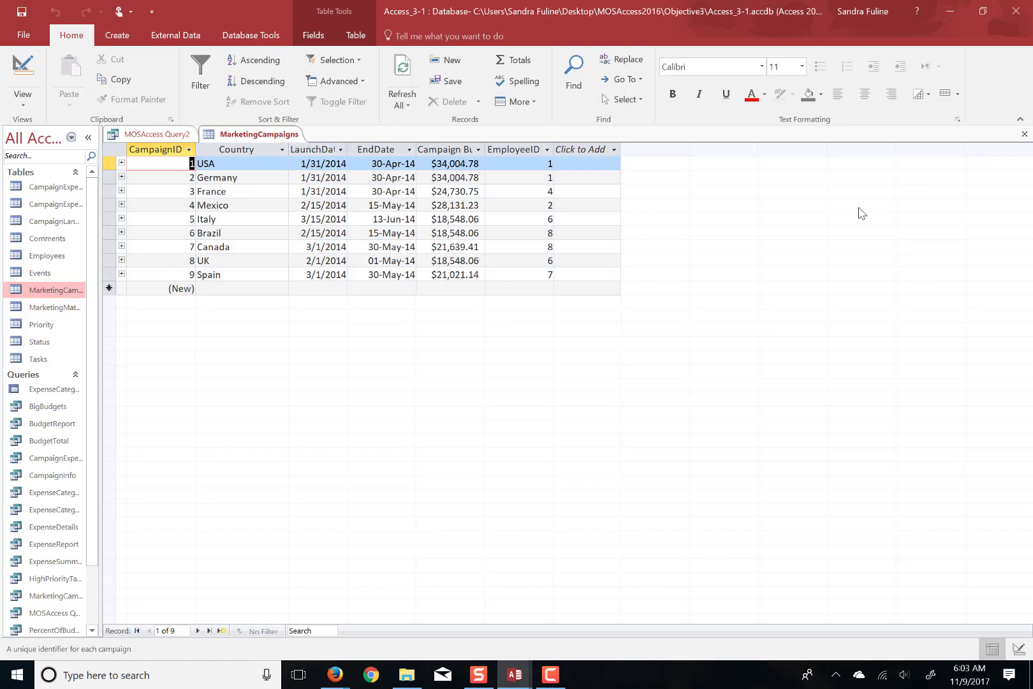
pyautogui.click(1024, 133)
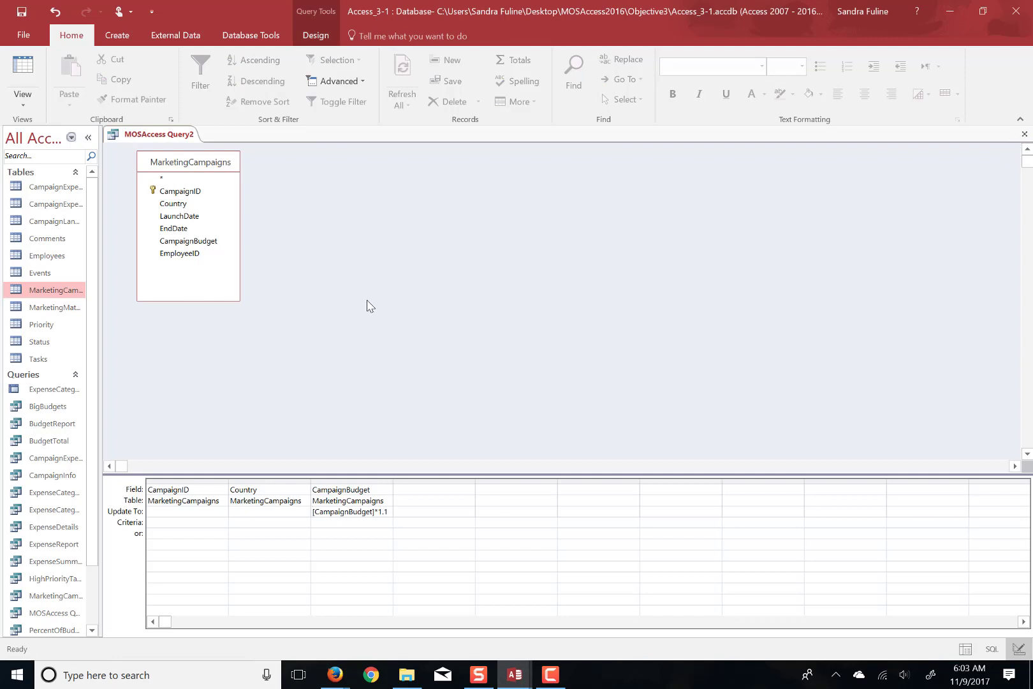
pyautogui.click(317, 35)
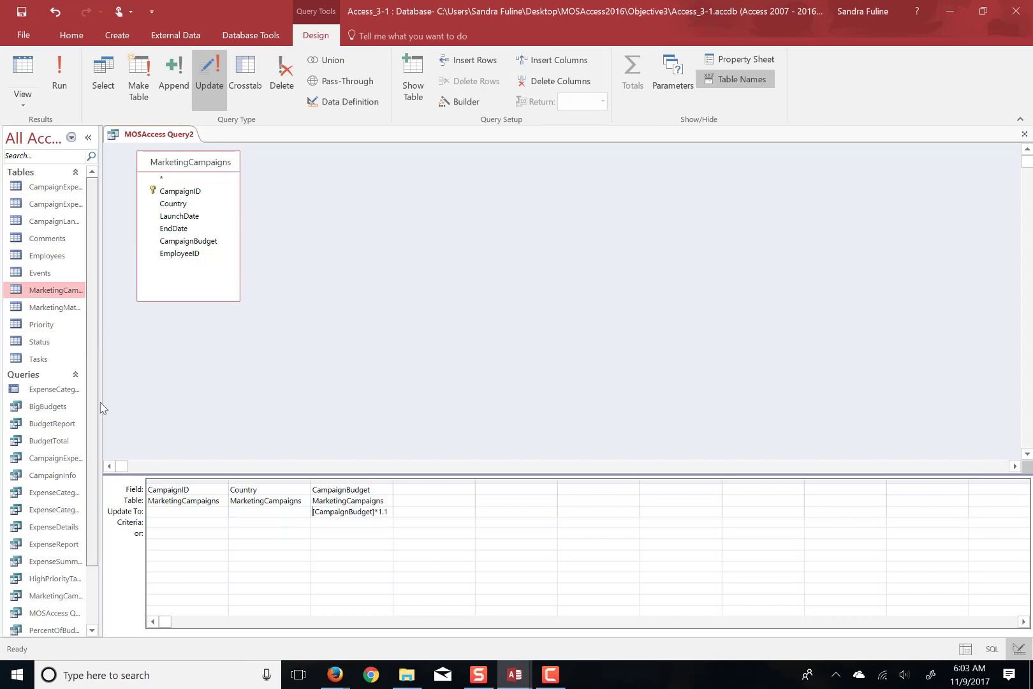
pyautogui.scroll(-2, 97, 407)
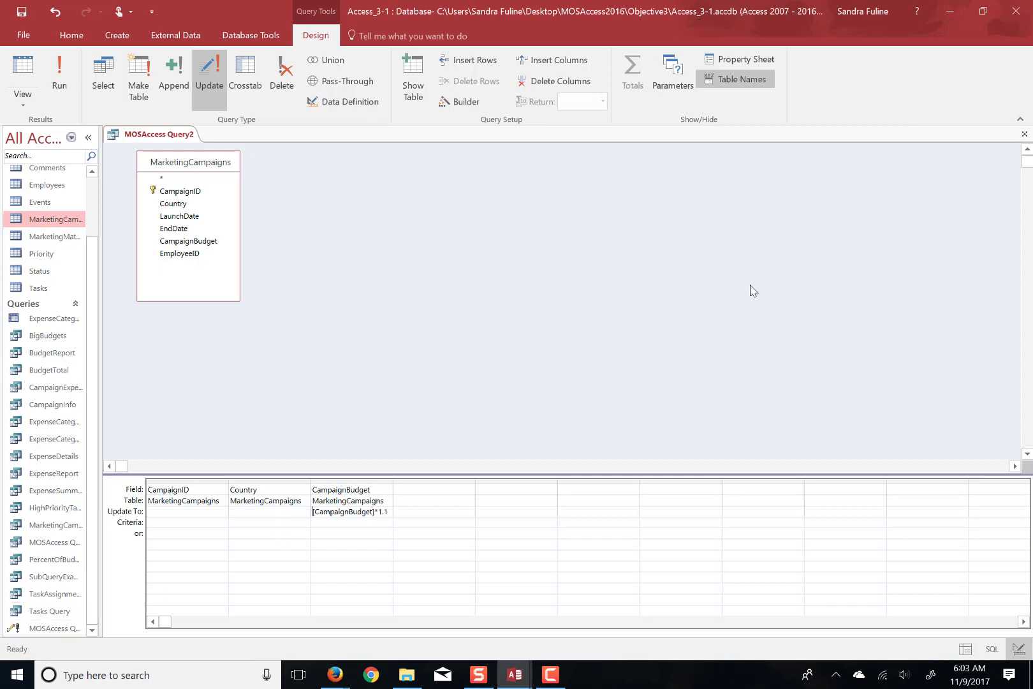
# Close the update query and start a design-view query containing the CampaignExpenseTypes and MarketingCampaigns tables
pyautogui.click(1024, 134)
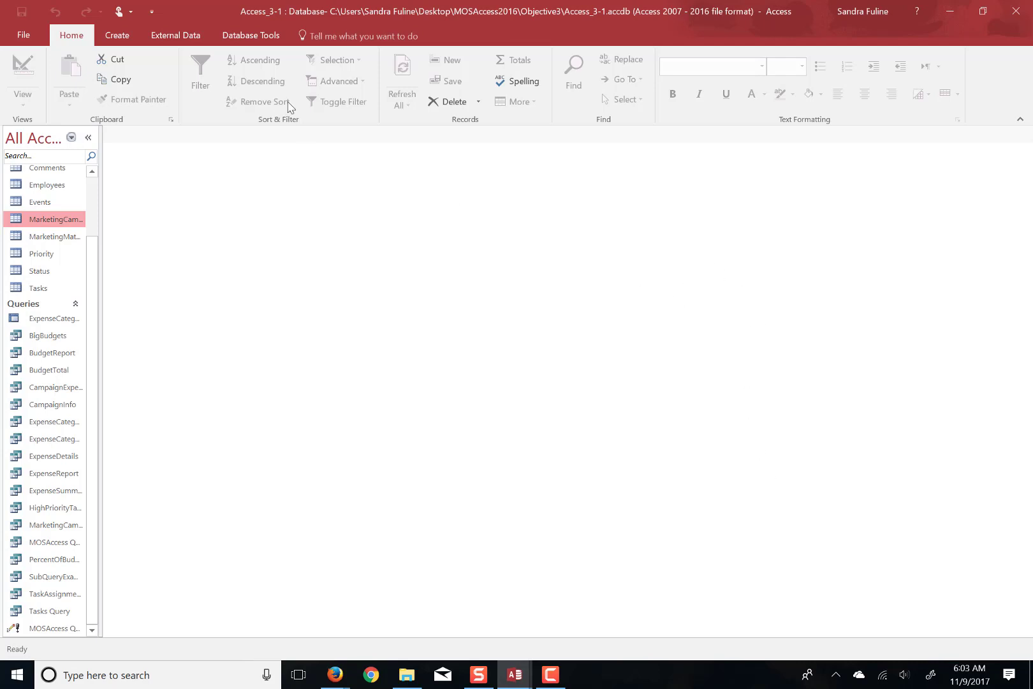
pyautogui.click(117, 36)
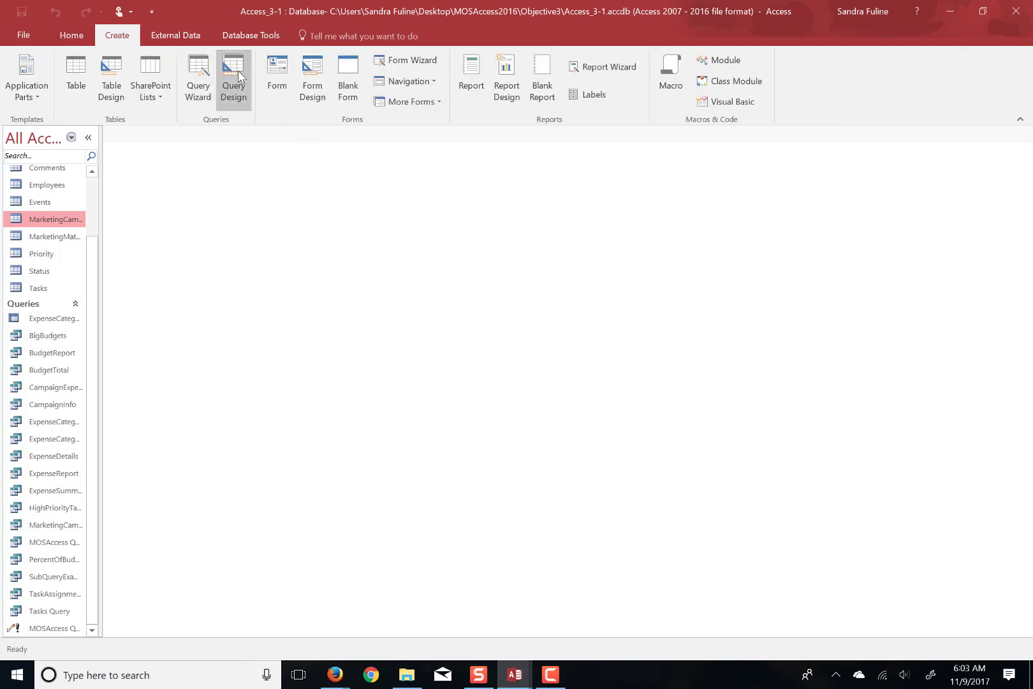
pyautogui.click(237, 70)
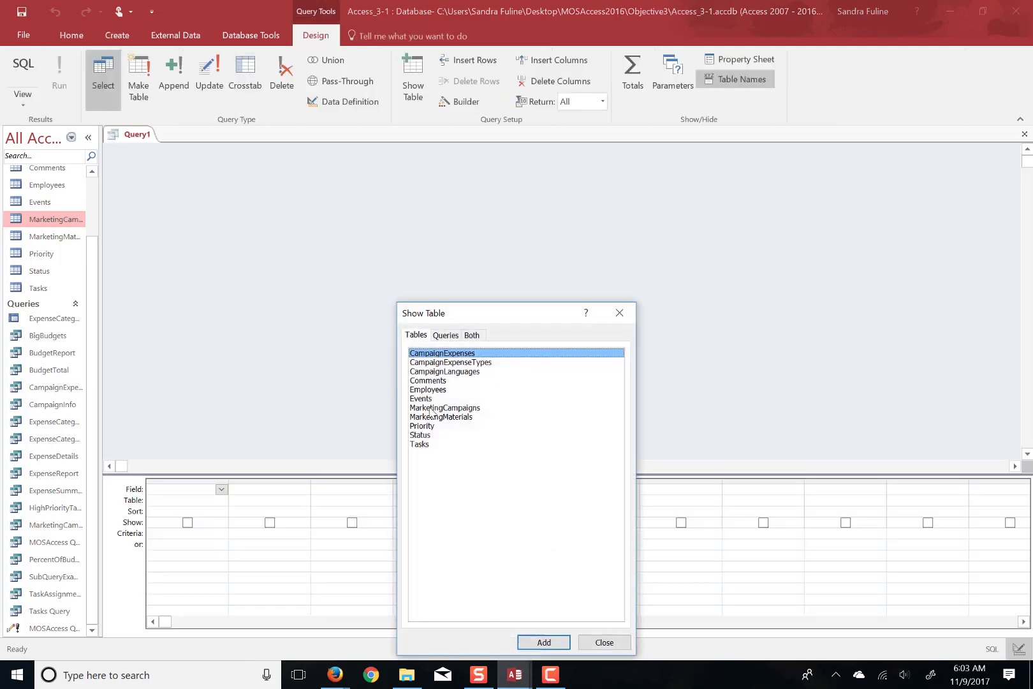
pyautogui.click(459, 363)
pyautogui.click(530, 643)
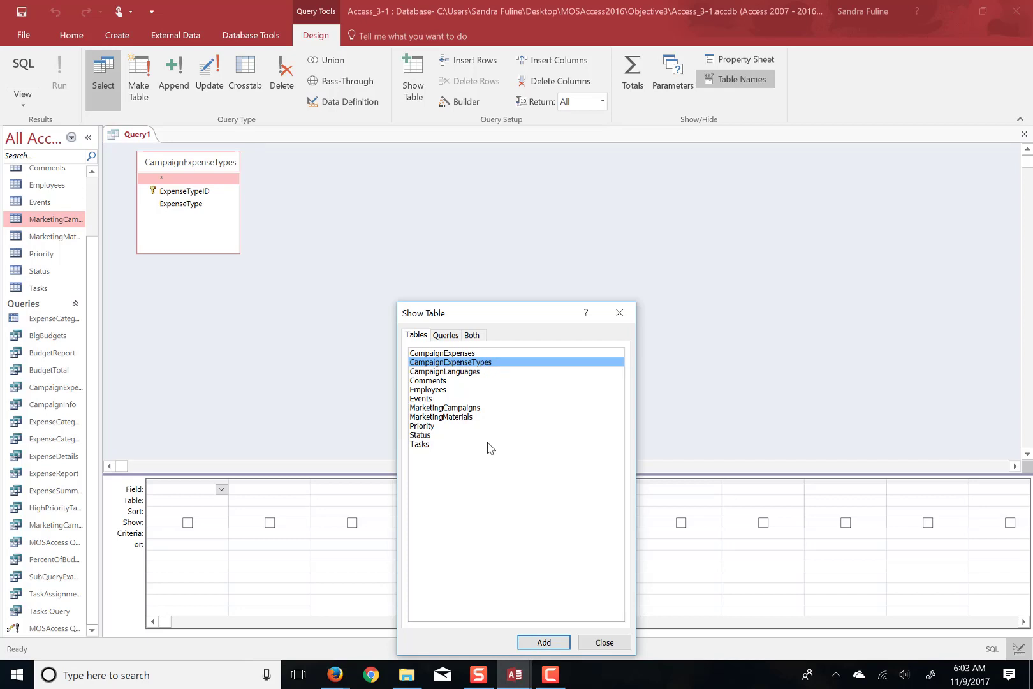
pyautogui.click(457, 402)
pyautogui.click(459, 409)
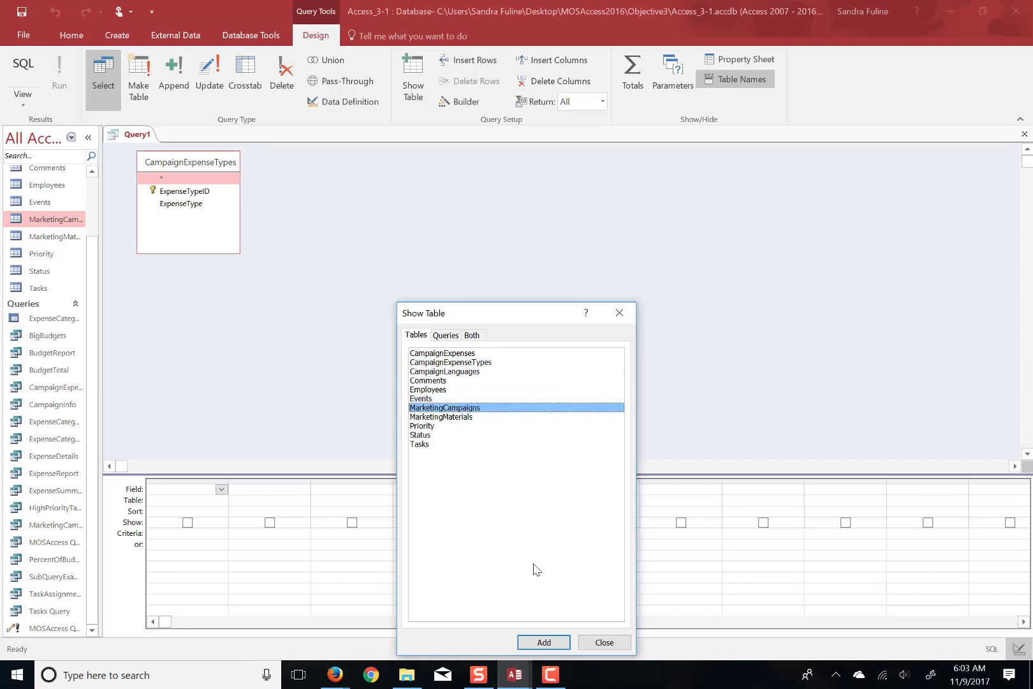
pyautogui.click(544, 642)
pyautogui.click(604, 642)
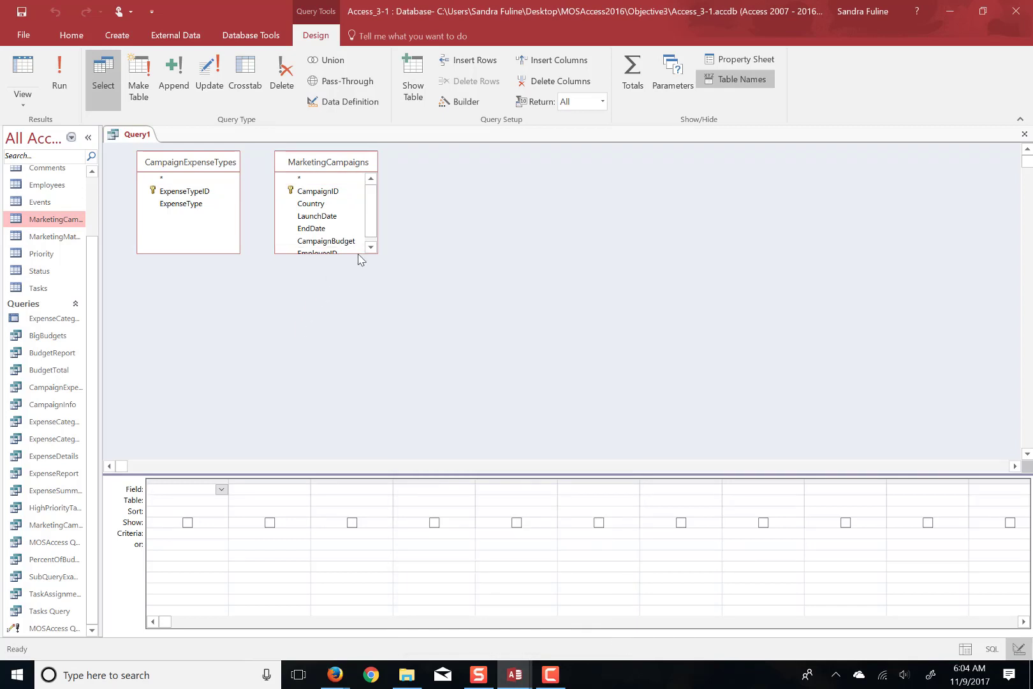
# Add CampaignID and Country from MarketingCampaigns and ExpenseType from CampaignExpenseTypes to the query, enlarging the MarketingCampaigns field list
pyautogui.moveTo(358, 254); pyautogui.dragTo(408, 358)
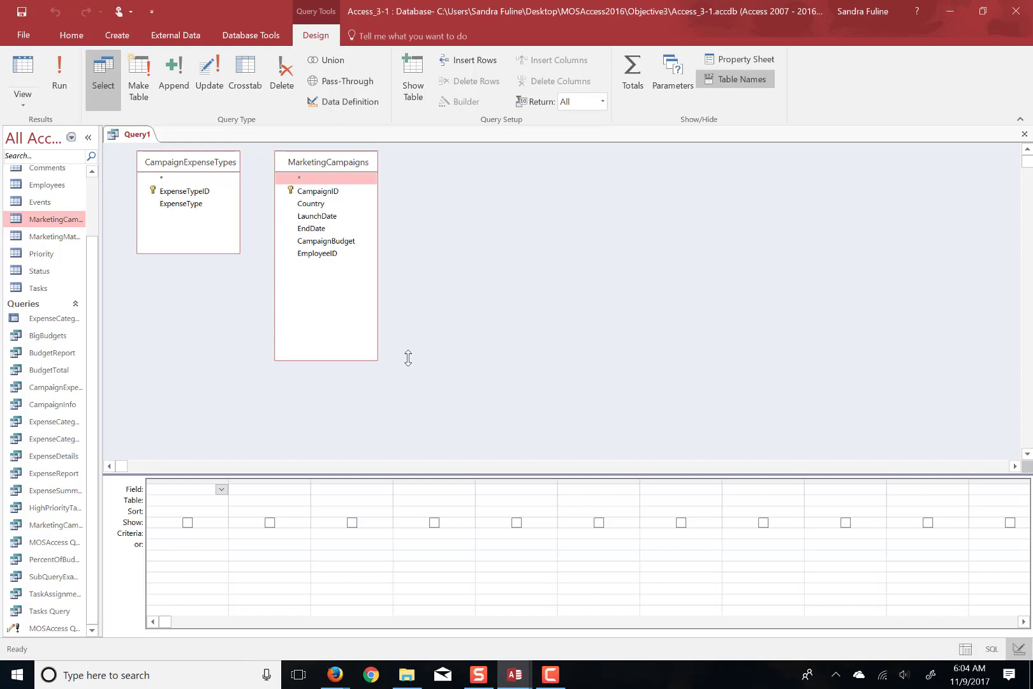
pyautogui.click(319, 194)
pyautogui.doubleClick(319, 194)
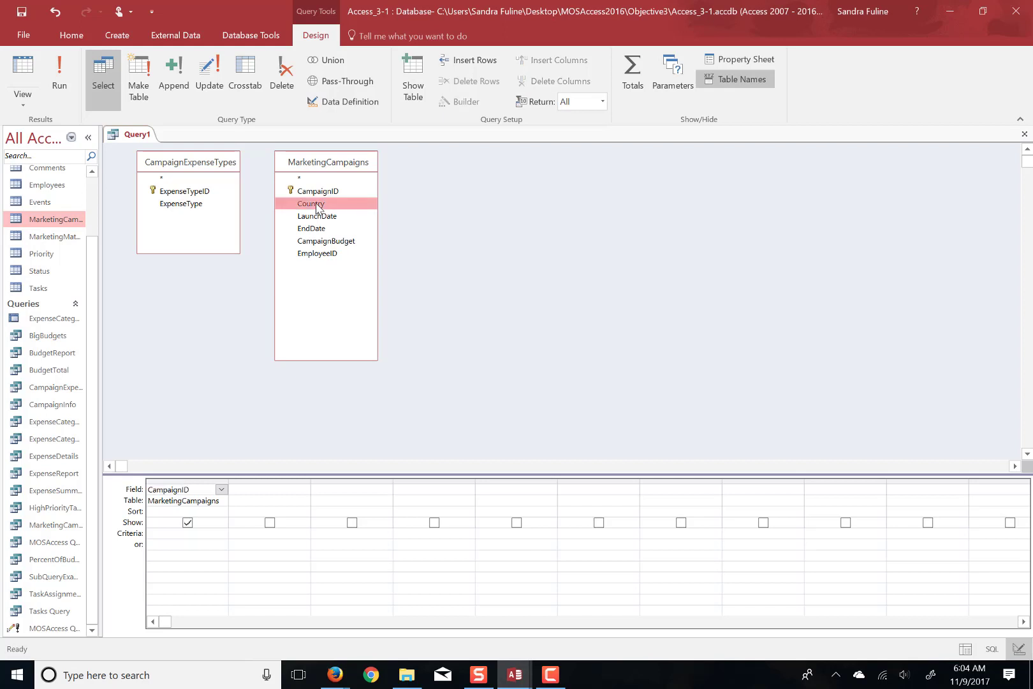
pyautogui.doubleClick(316, 205)
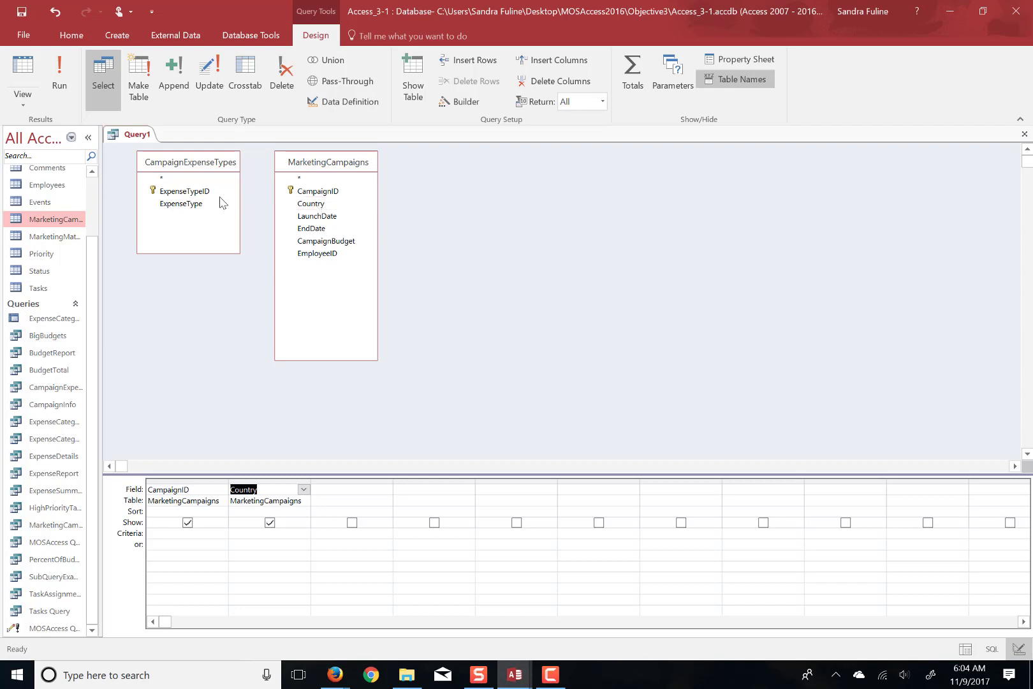
pyautogui.doubleClick(191, 204)
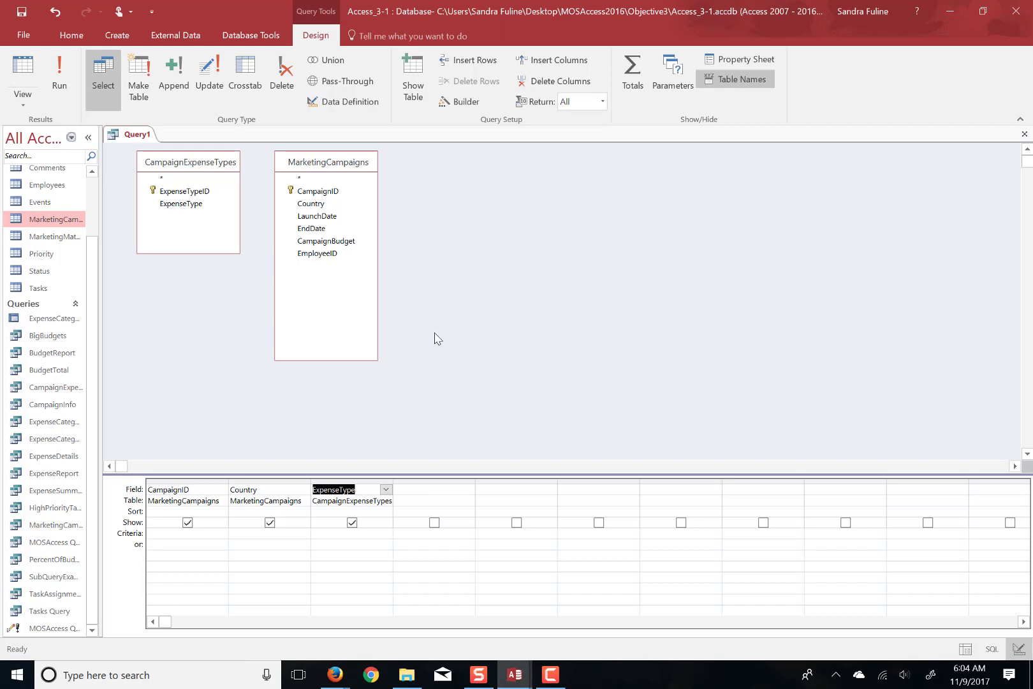
# Add the CampaignExpenses table to the query, enlarge its field list and include its AmountSpent field
pyautogui.click(413, 99)
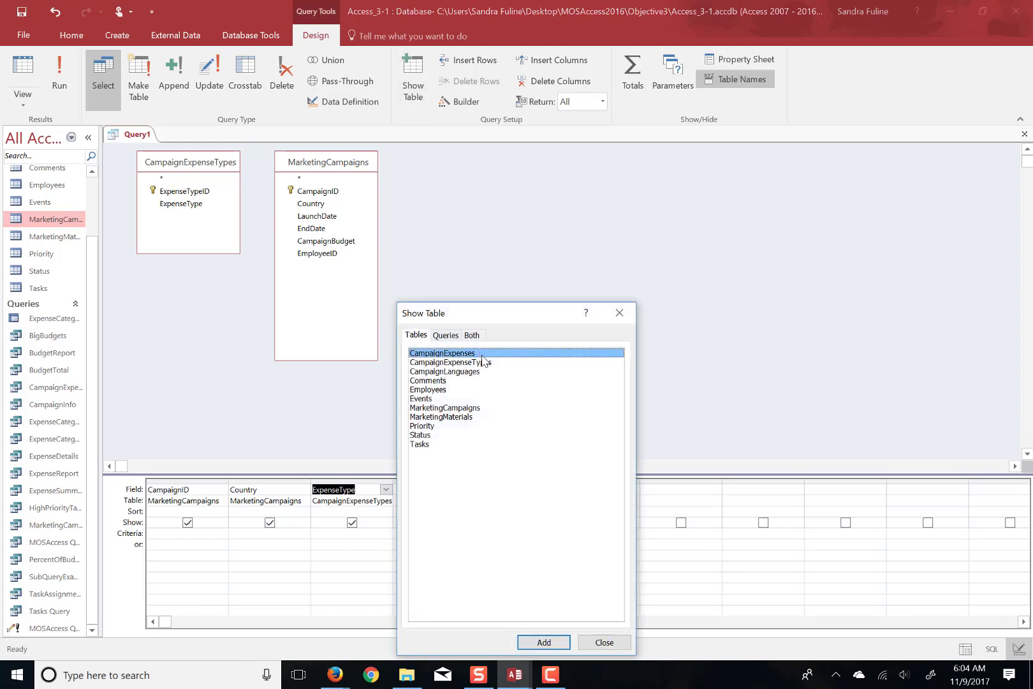
pyautogui.doubleClick(483, 355)
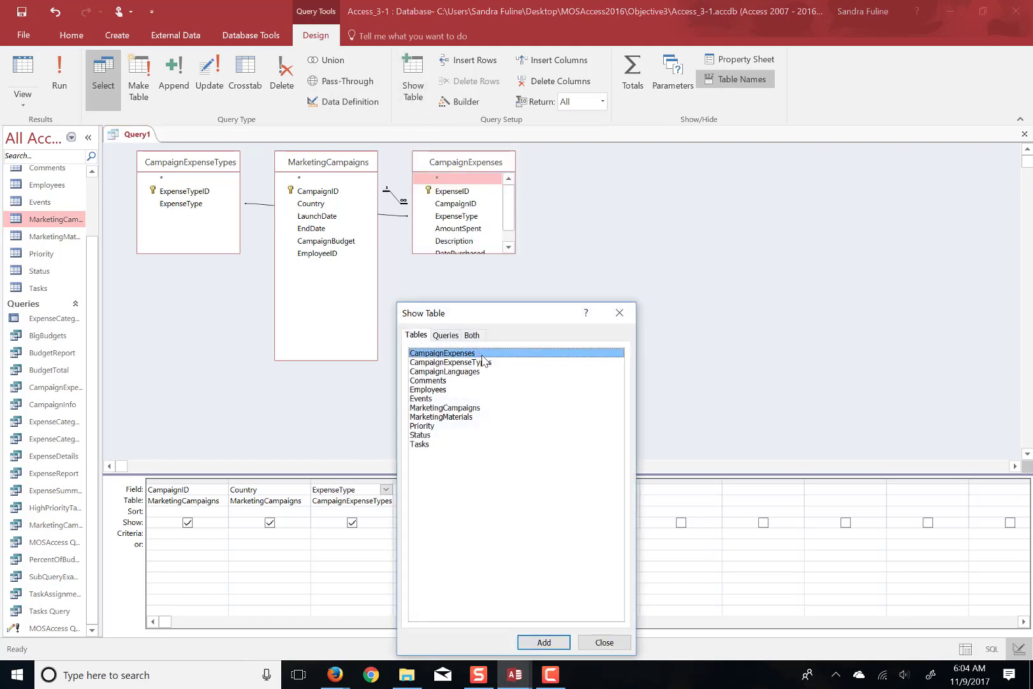
pyautogui.click(605, 642)
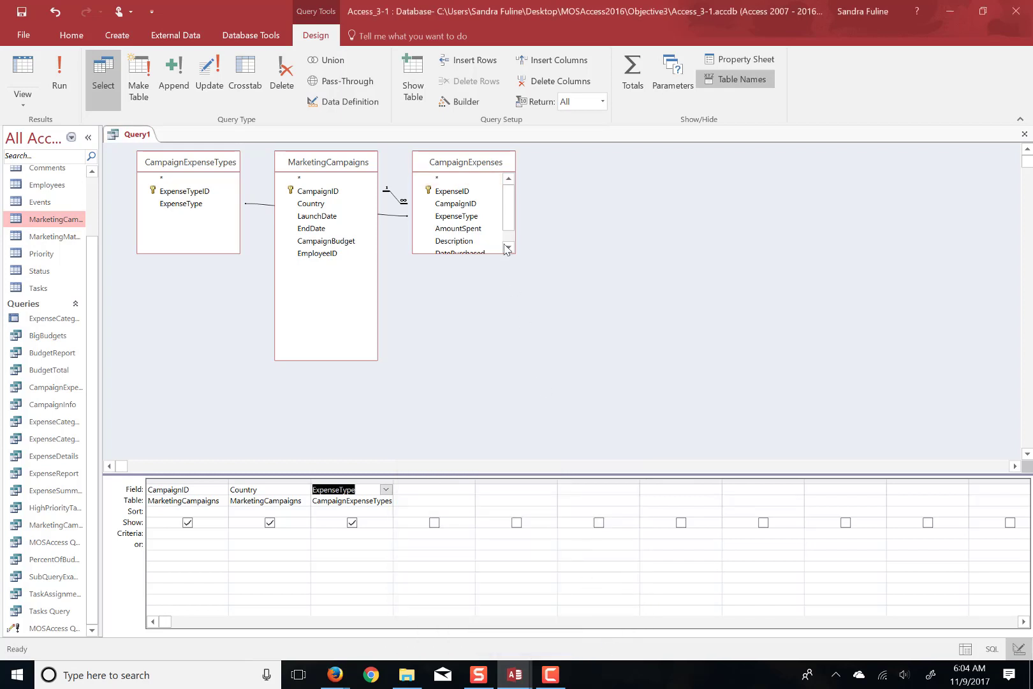
pyautogui.moveTo(502, 253); pyautogui.dragTo(534, 323)
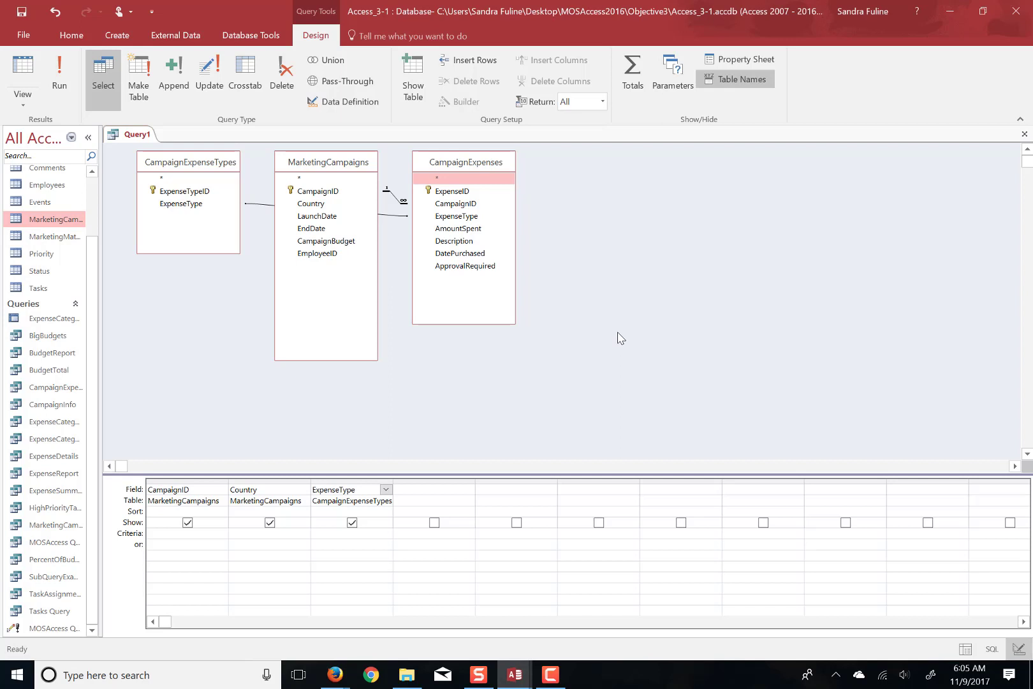
pyautogui.click(550, 674)
pyautogui.click(550, 674)
pyautogui.doubleClick(460, 230)
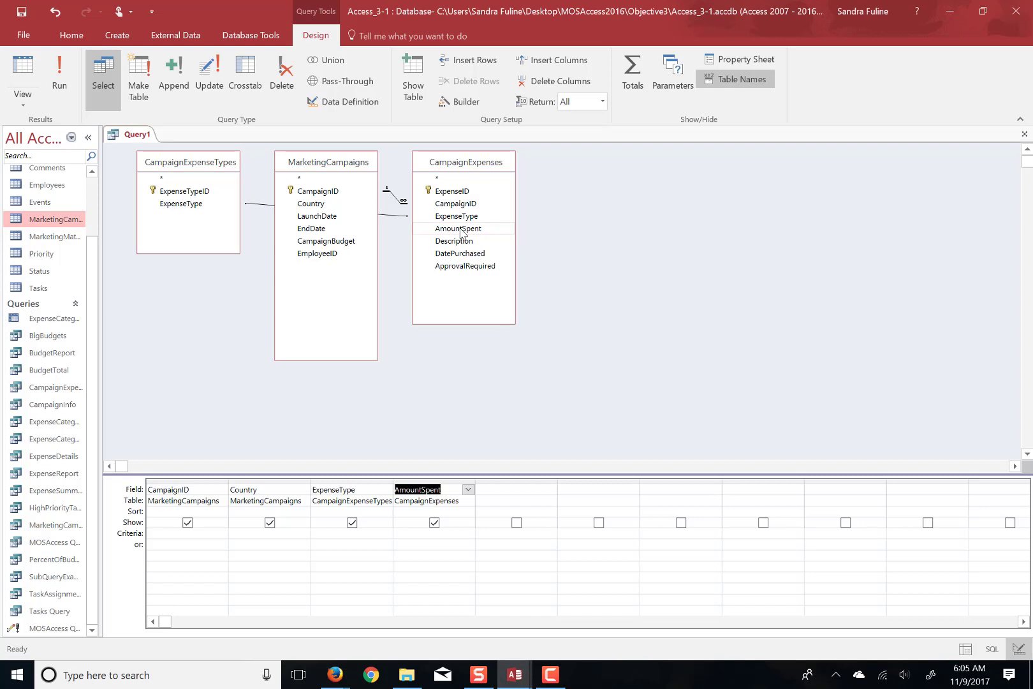
# Save the query as "MOSAccess Query 3"
pyautogui.hotkey('ctrl', 's')
pyautogui.write('MOS')
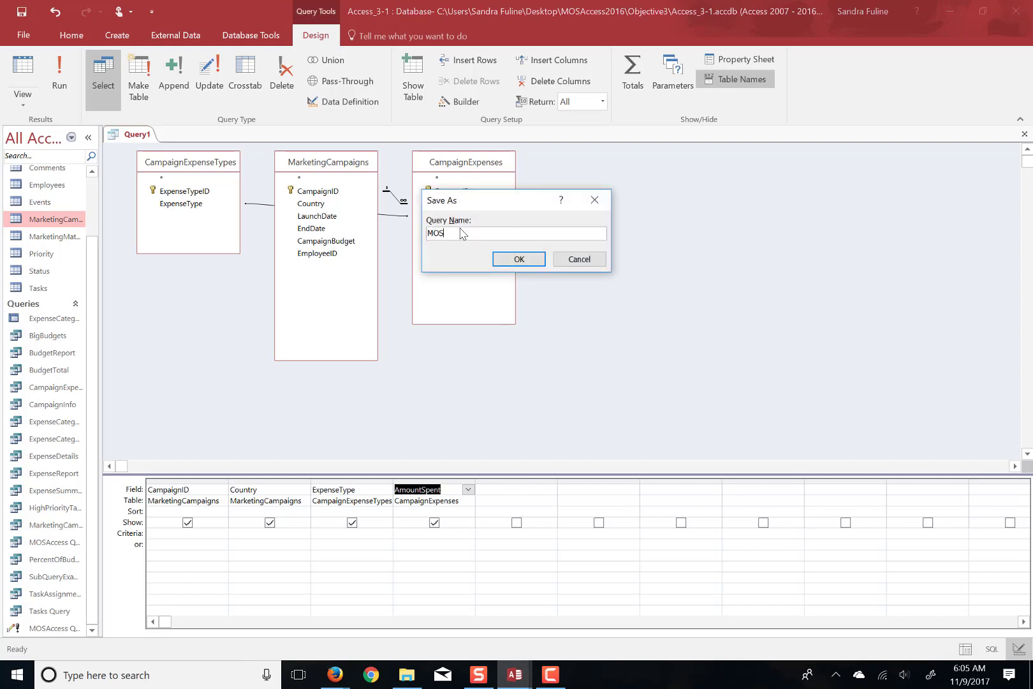
pyautogui.write('Access Query 3')
pyautogui.press('Return')
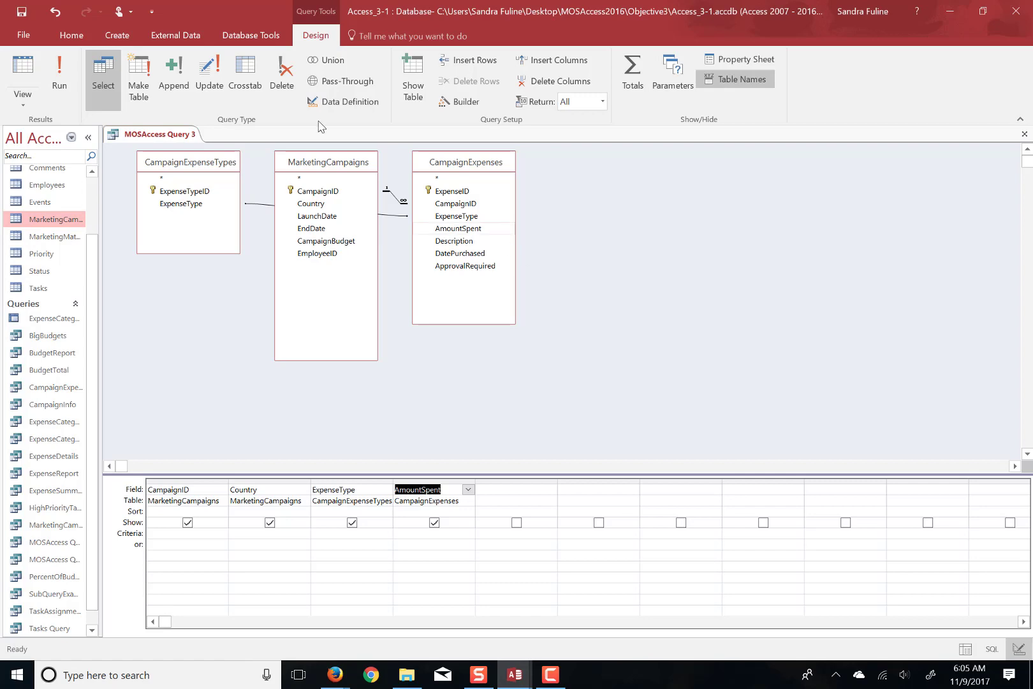
# Run the query and review its campaign, country, expense type and amount records in datasheet view
pyautogui.click(59, 99)
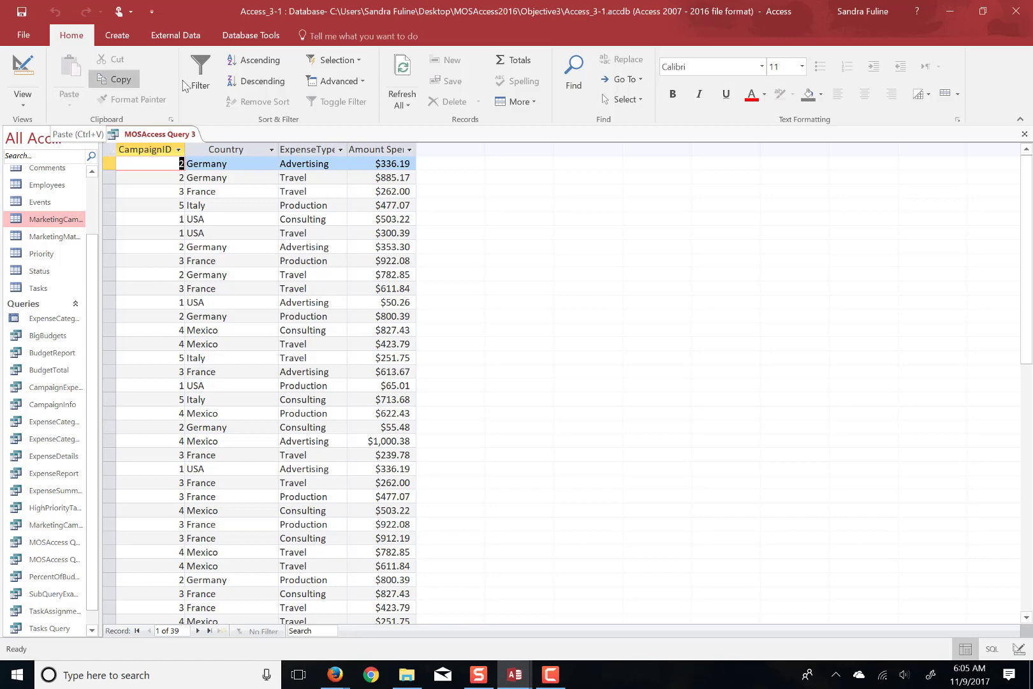
pyautogui.click(354, 495)
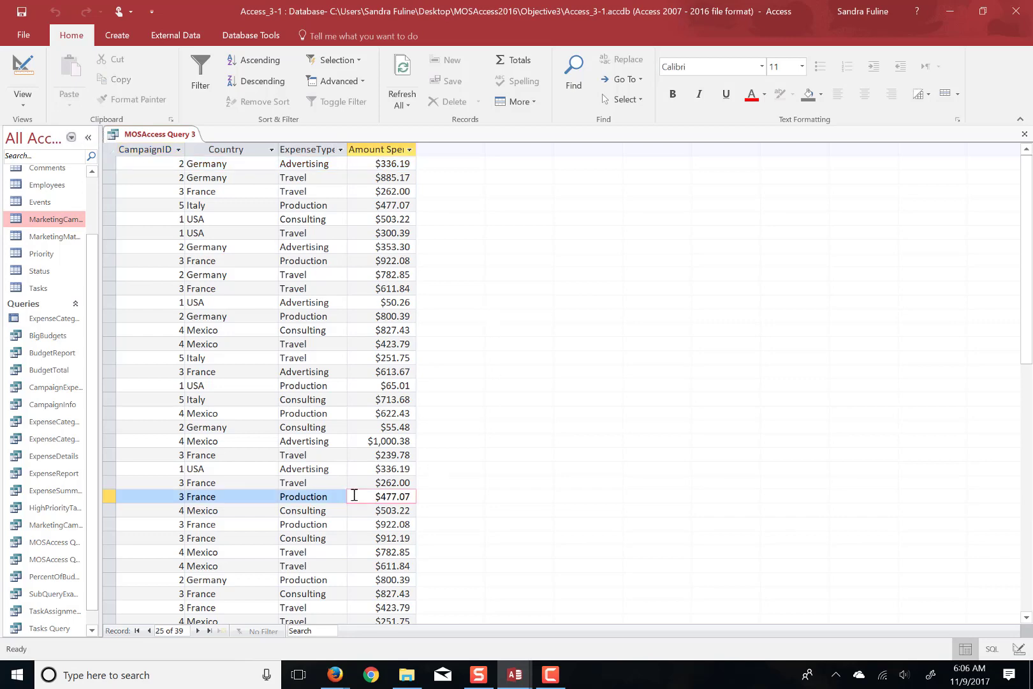
pyautogui.click(550, 675)
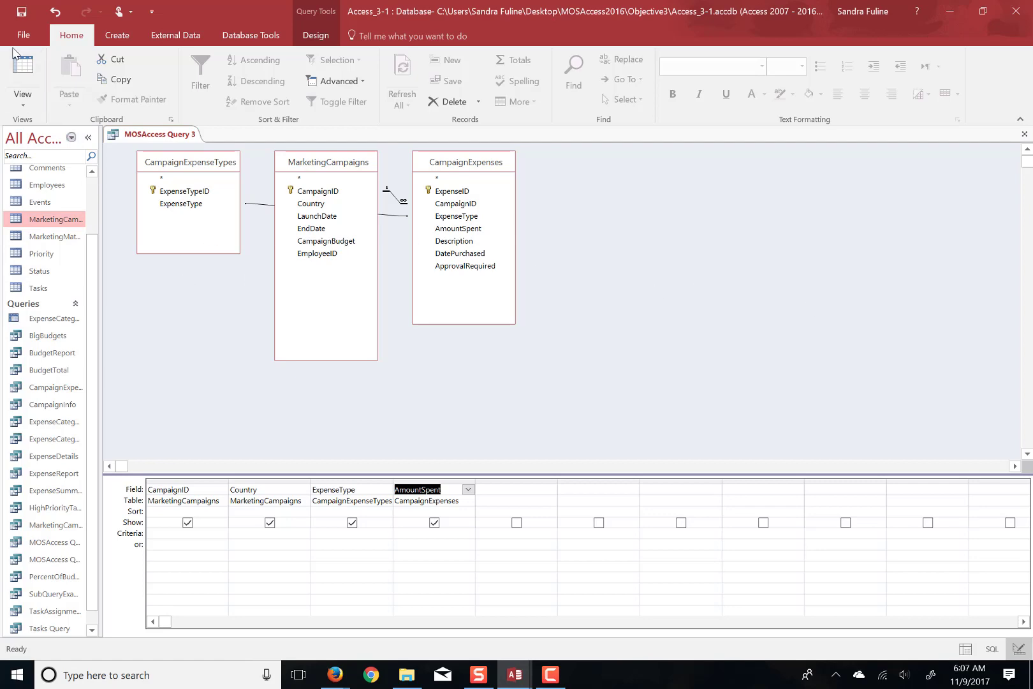
pyautogui.click(24, 64)
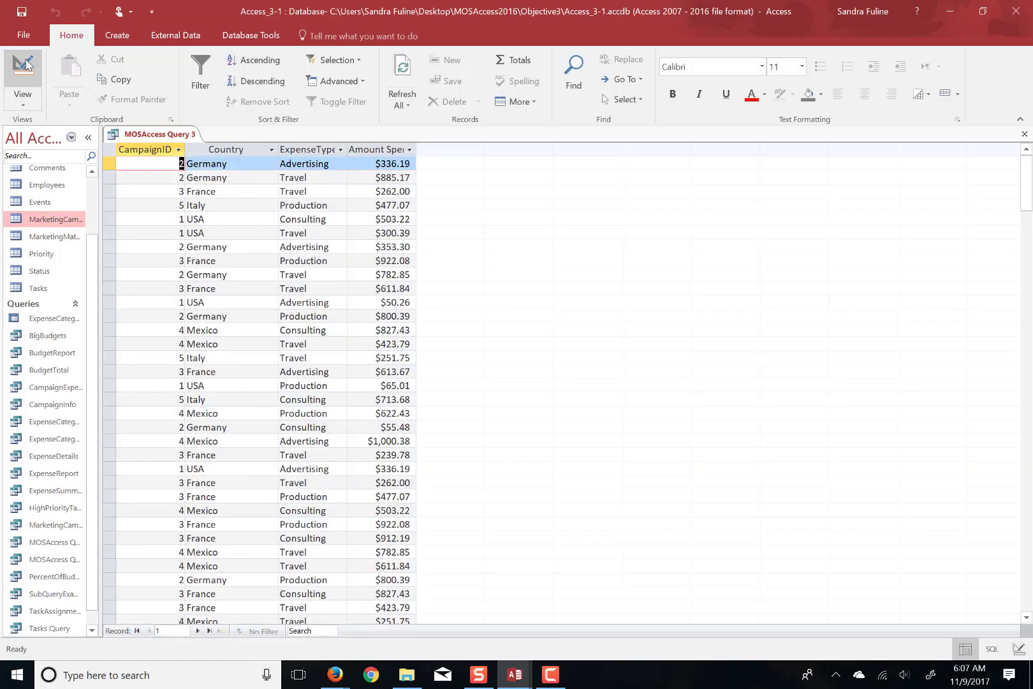
# Return MOSAccess Query 3 to design view and change it to a Crosstab query
pyautogui.click(24, 64)
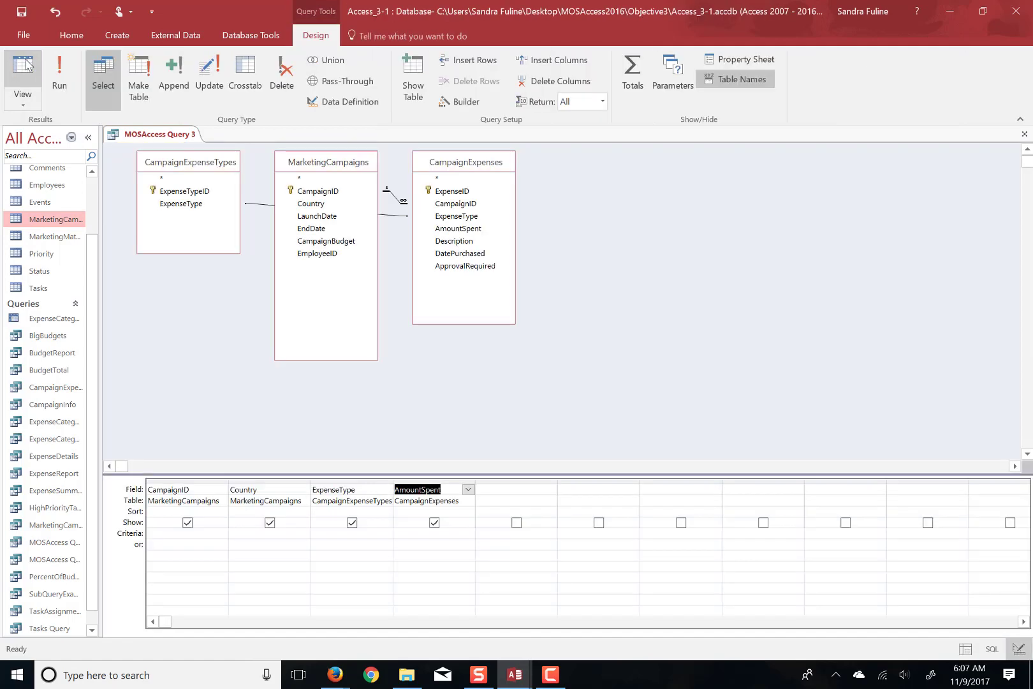
pyautogui.click(237, 75)
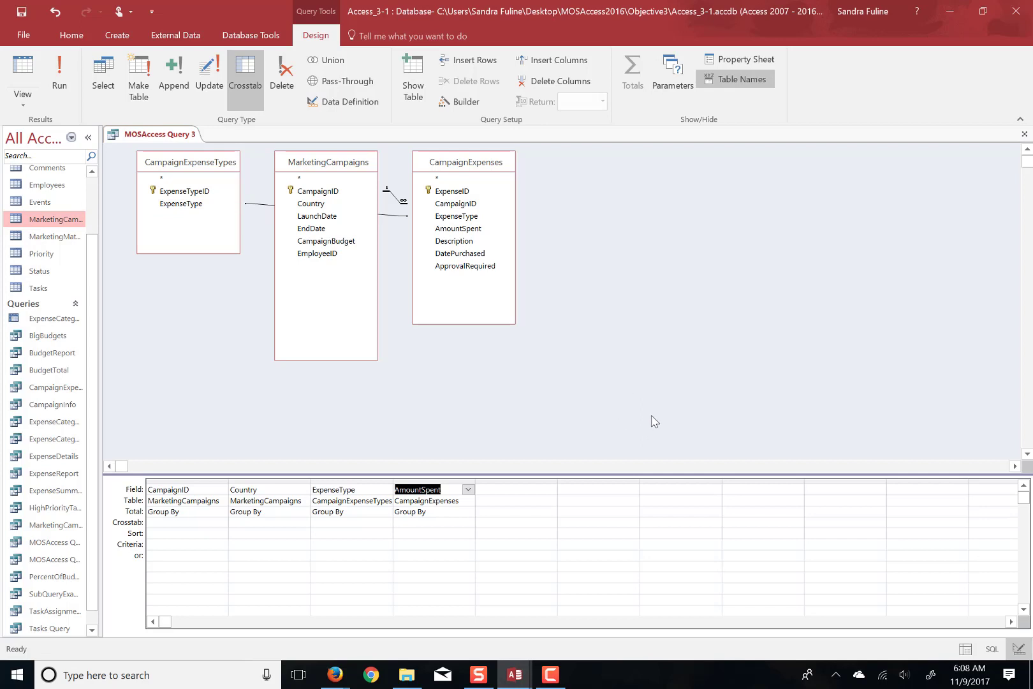
pyautogui.click(556, 673)
# Switch to the Access_3-1_results database, open its crosstab MOSAccess_Query3 in design view and place both database windows side by side
pyautogui.moveTo(513, 684)
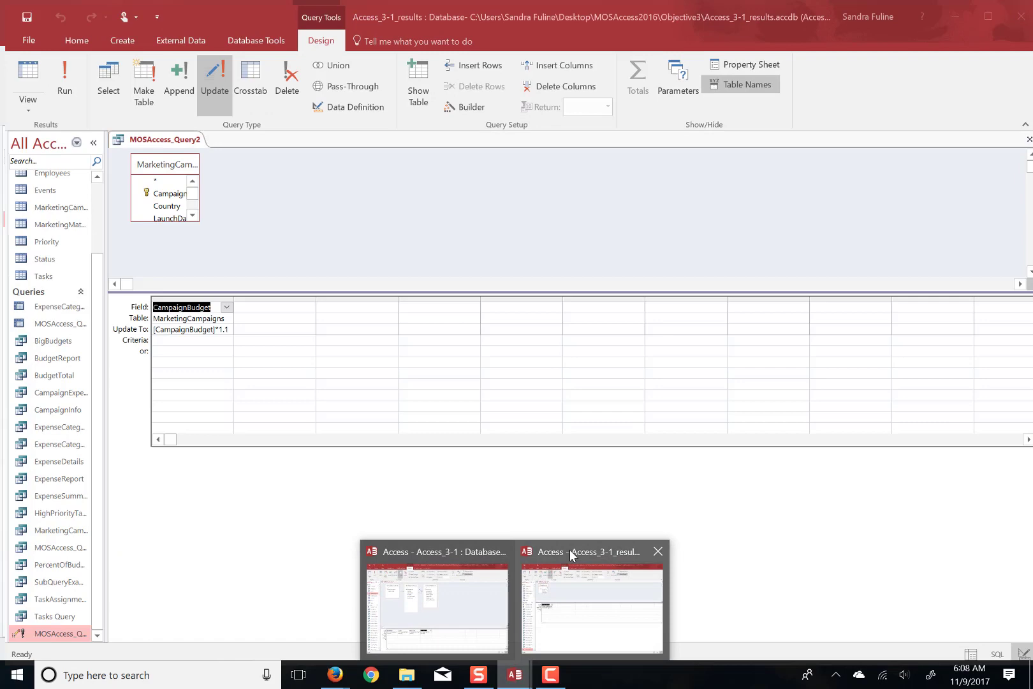
pyautogui.click(572, 555)
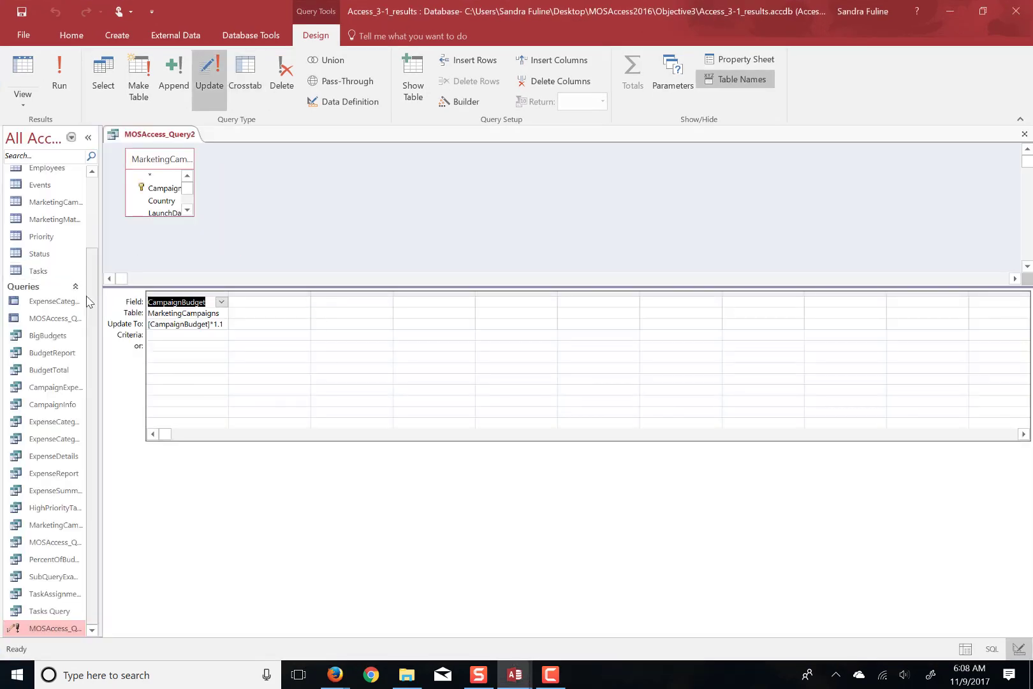
pyautogui.rightClick(61, 320)
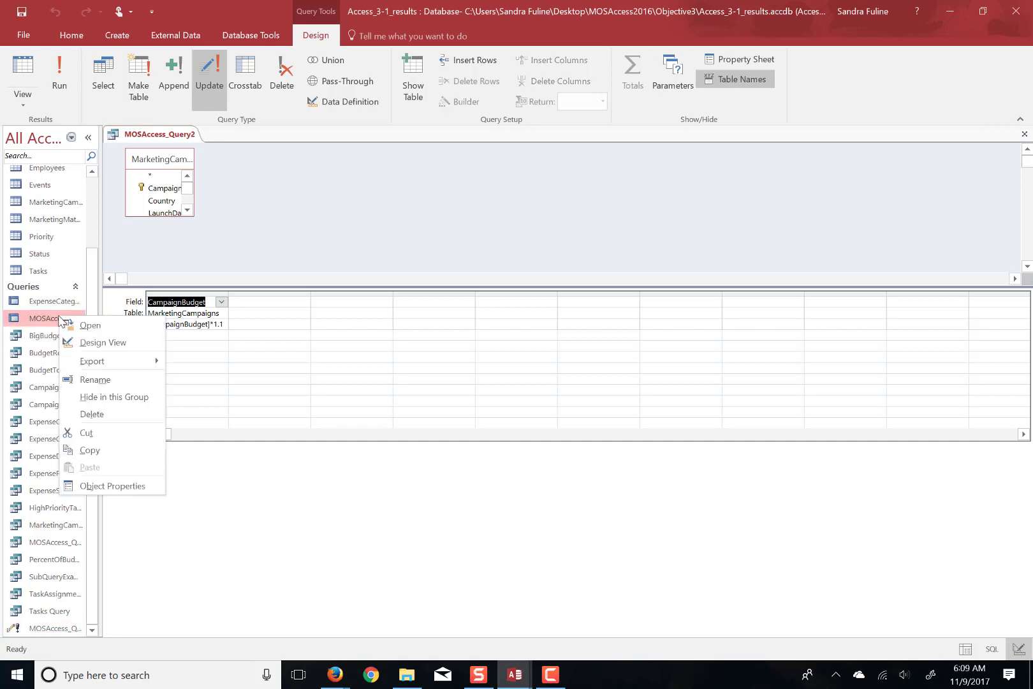
pyautogui.click(89, 343)
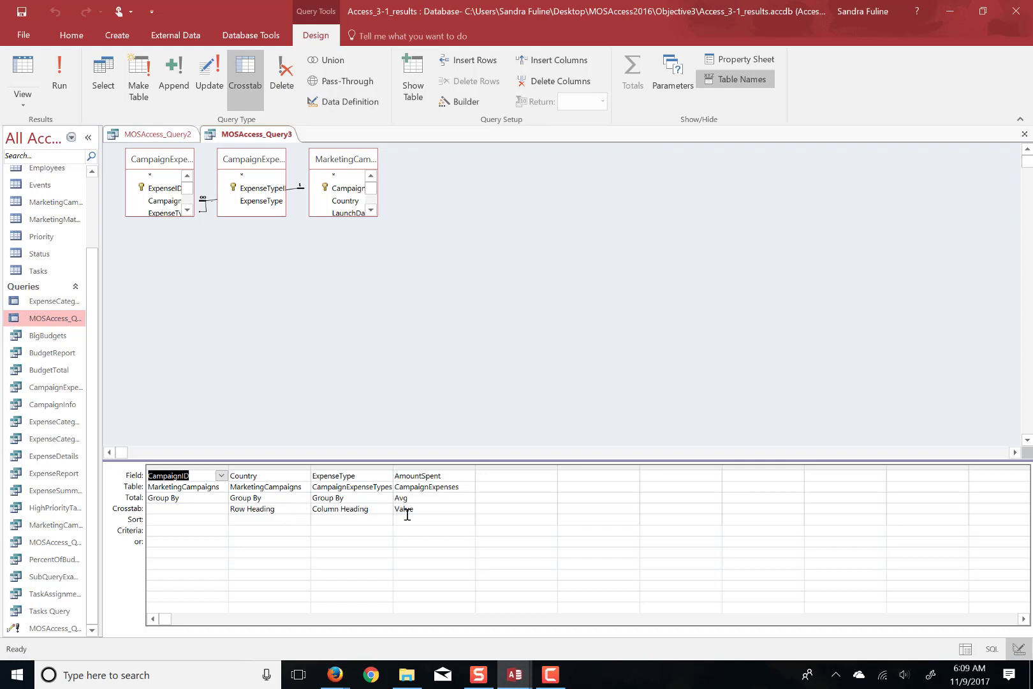
pyautogui.moveTo(519, 21); pyautogui.dragTo(1032, 26)
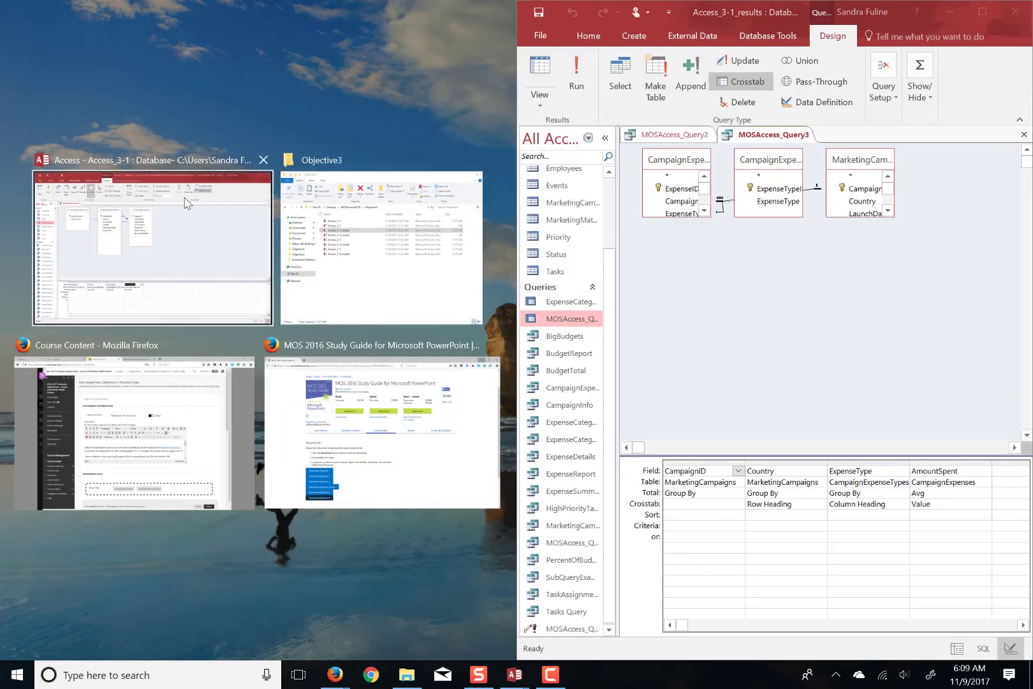
pyautogui.click(206, 254)
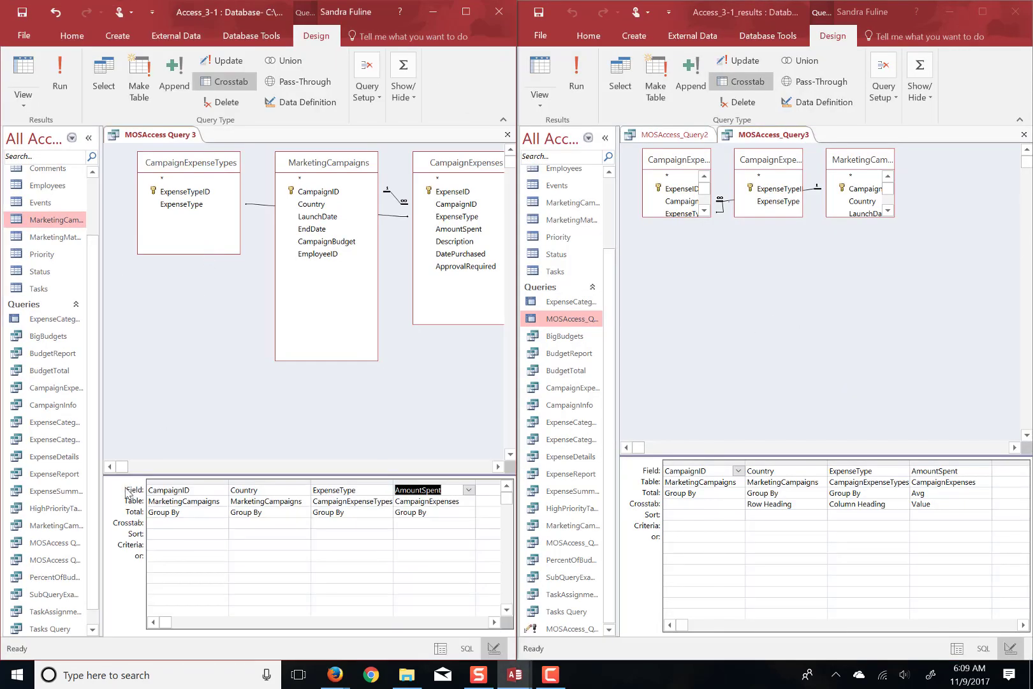
# In the Access_3-1 query, set the Crosstab roles: Country as Row Heading, ExpenseType as Column Heading and AmountSpent as Value
pyautogui.click(259, 523)
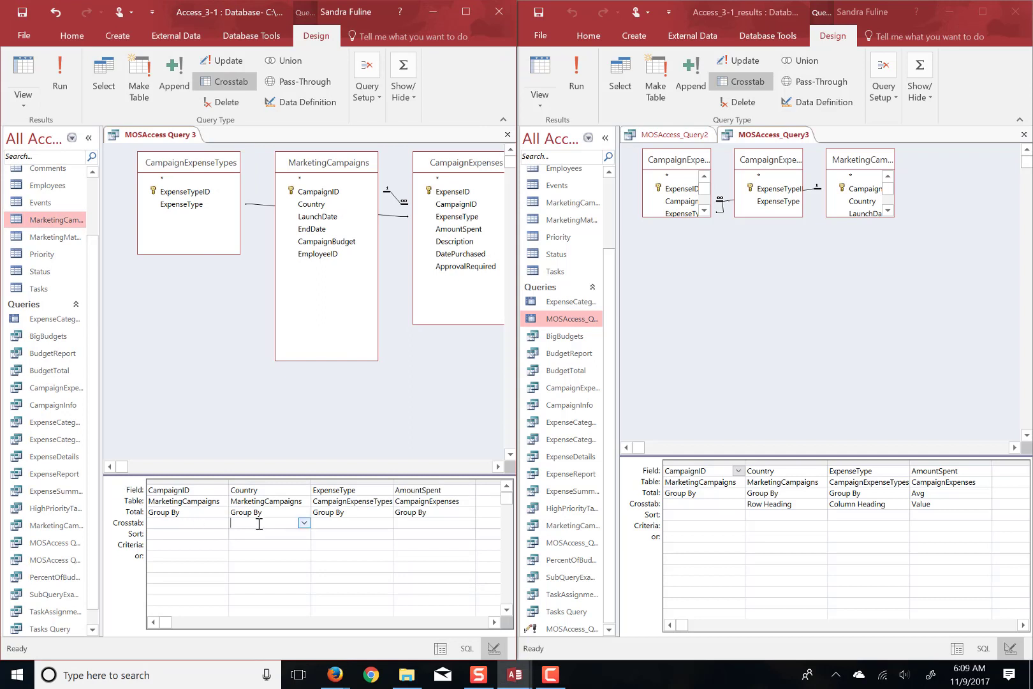
pyautogui.click(305, 524)
pyautogui.click(287, 536)
pyautogui.click(369, 523)
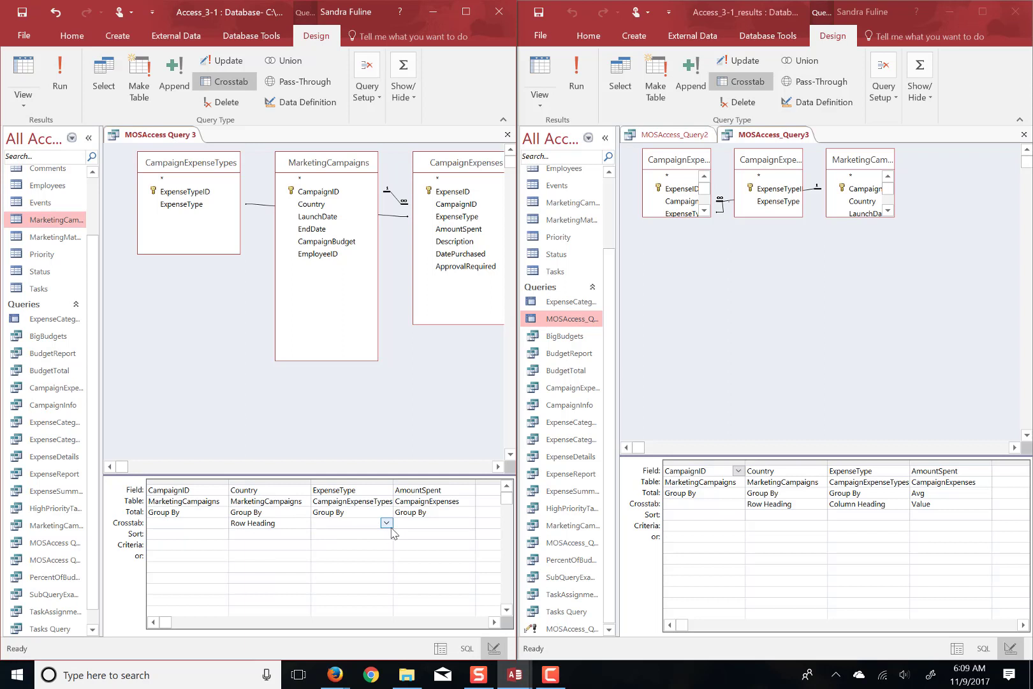
pyautogui.click(386, 522)
pyautogui.click(371, 544)
pyautogui.click(442, 521)
pyautogui.click(468, 523)
pyautogui.click(458, 556)
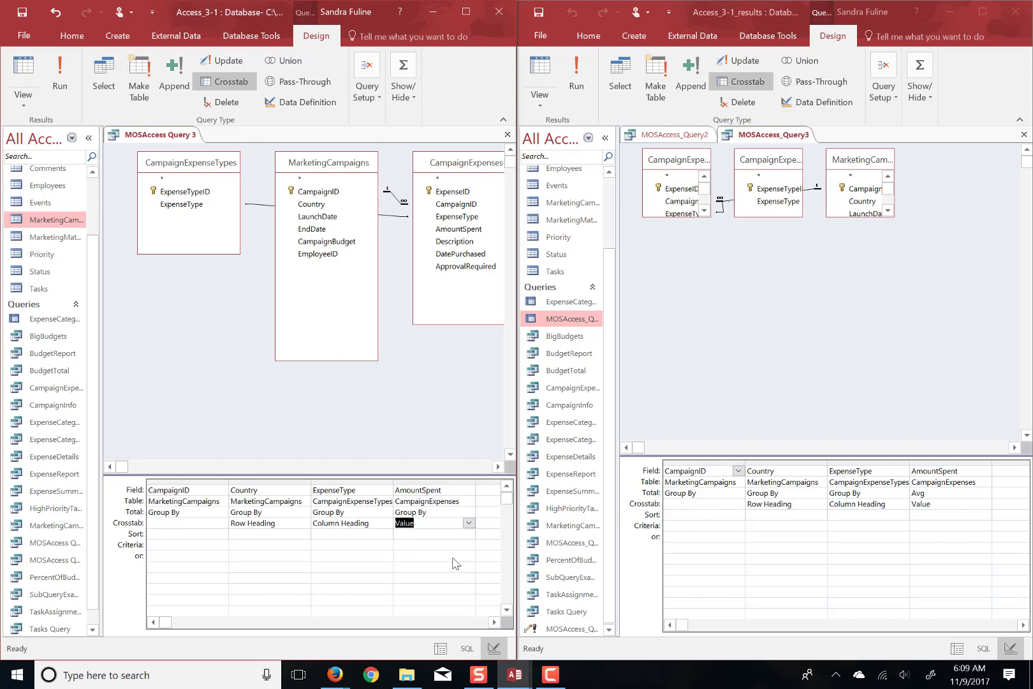
# Set the Total function of the AmountSpent field to Avg and save the crosstab query
pyautogui.click(451, 512)
pyautogui.click(468, 512)
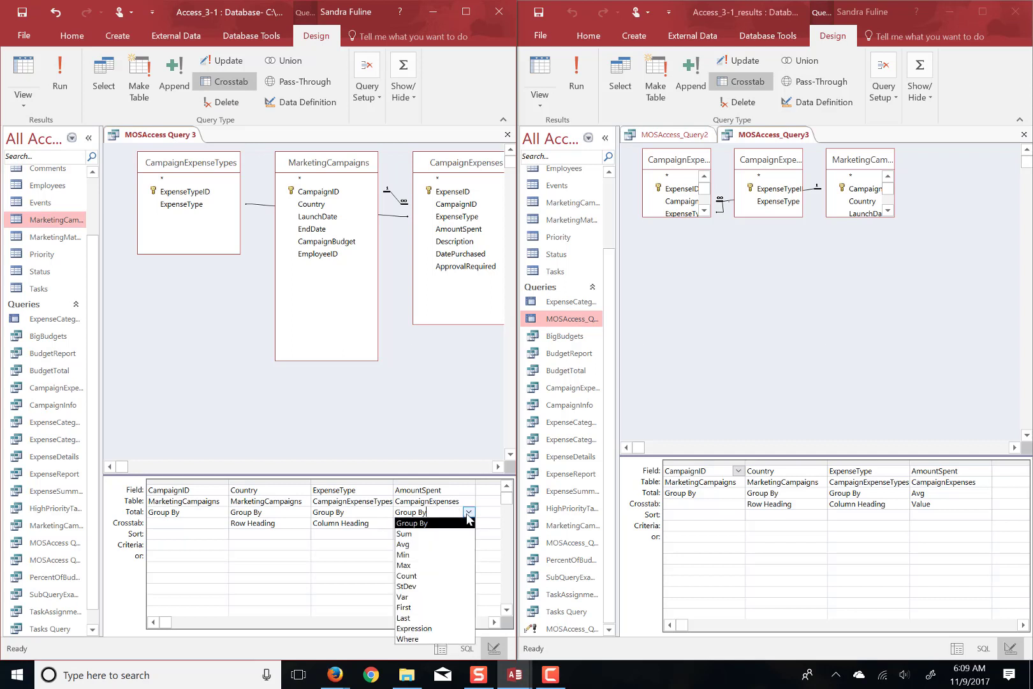
pyautogui.click(447, 547)
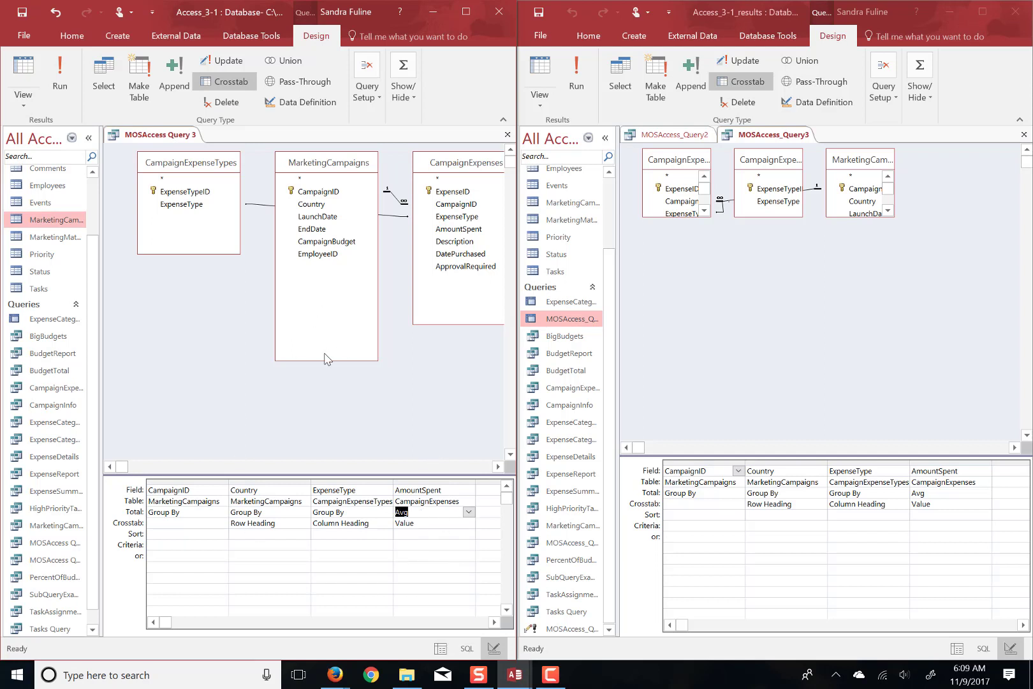
pyautogui.hotkey('ctrl', 's')
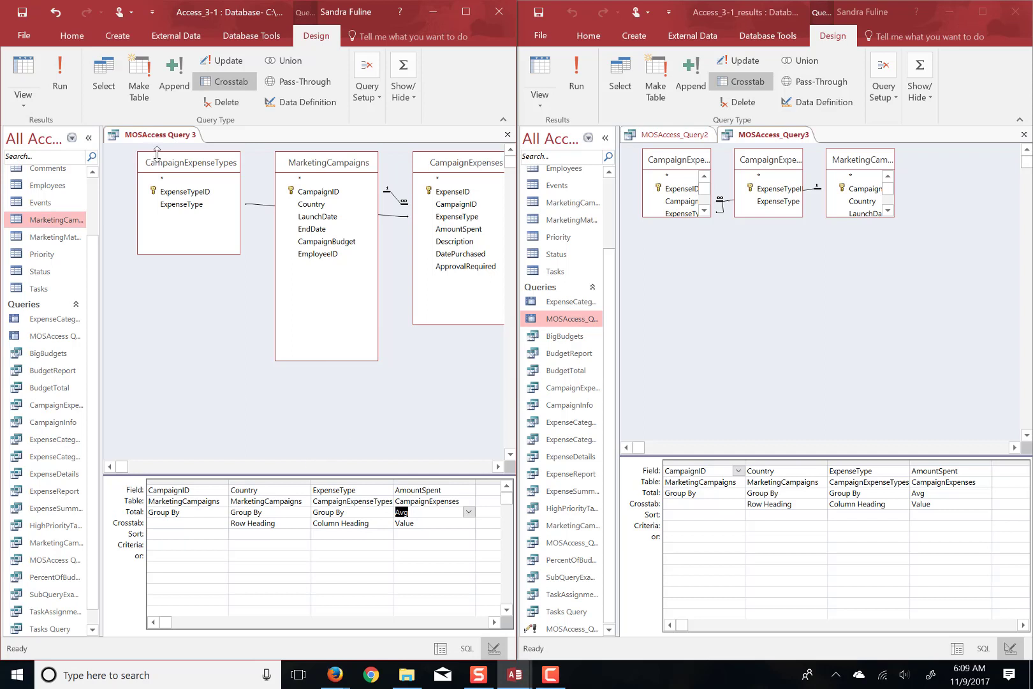
# Close the crosstab query in both databases and review MOSAccess Query1 in datasheet and design view before closing it
pyautogui.click(508, 135)
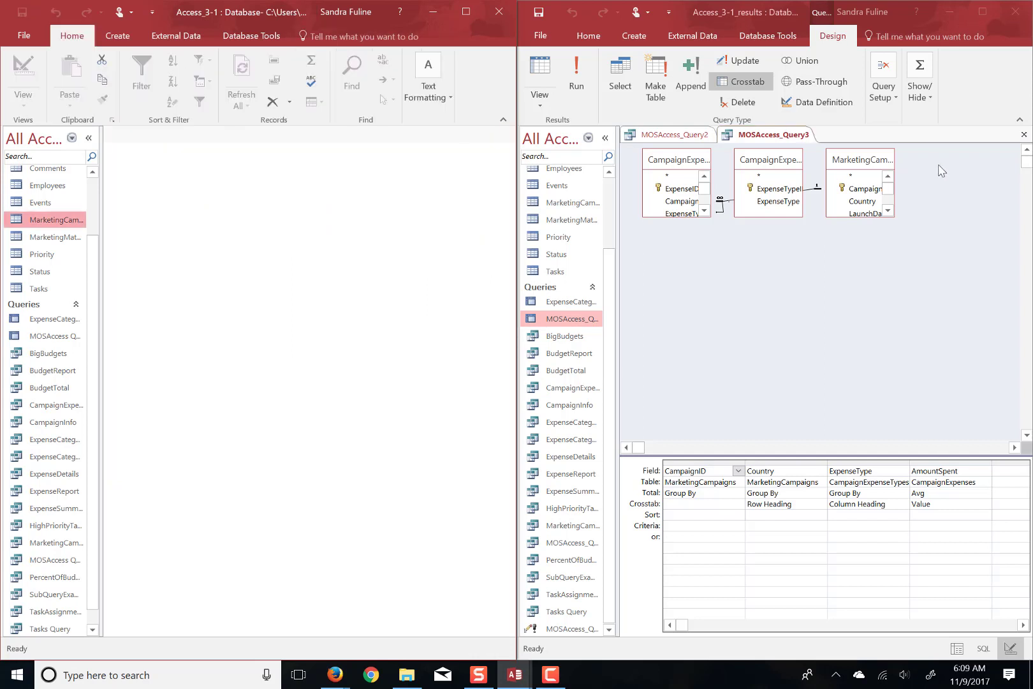
pyautogui.click(1024, 134)
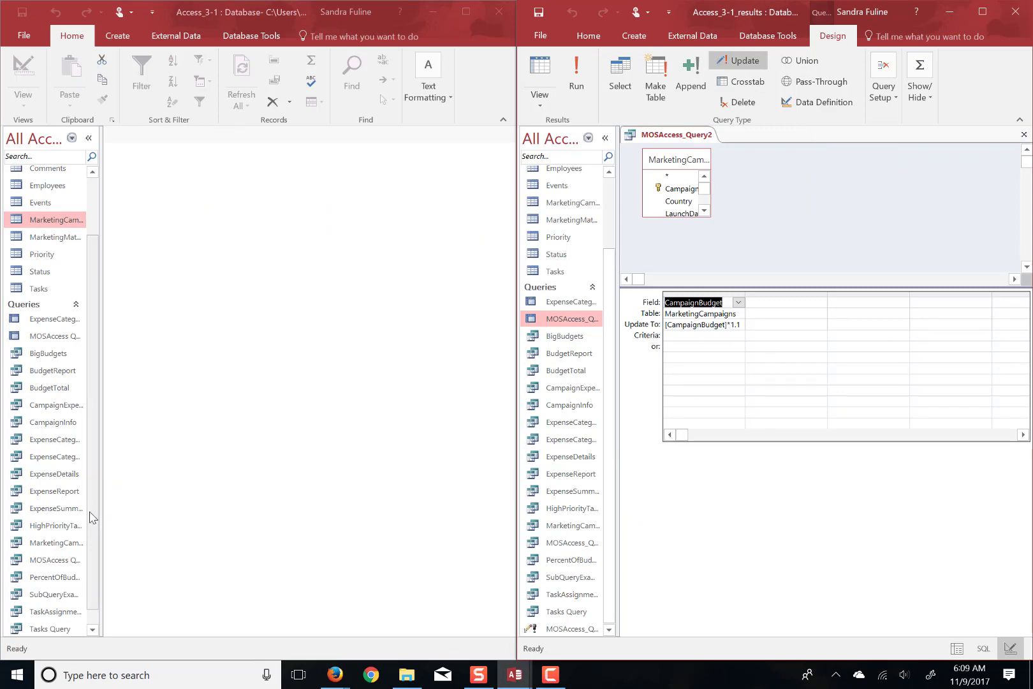
pyautogui.moveTo(91, 515); pyautogui.dragTo(98, 582)
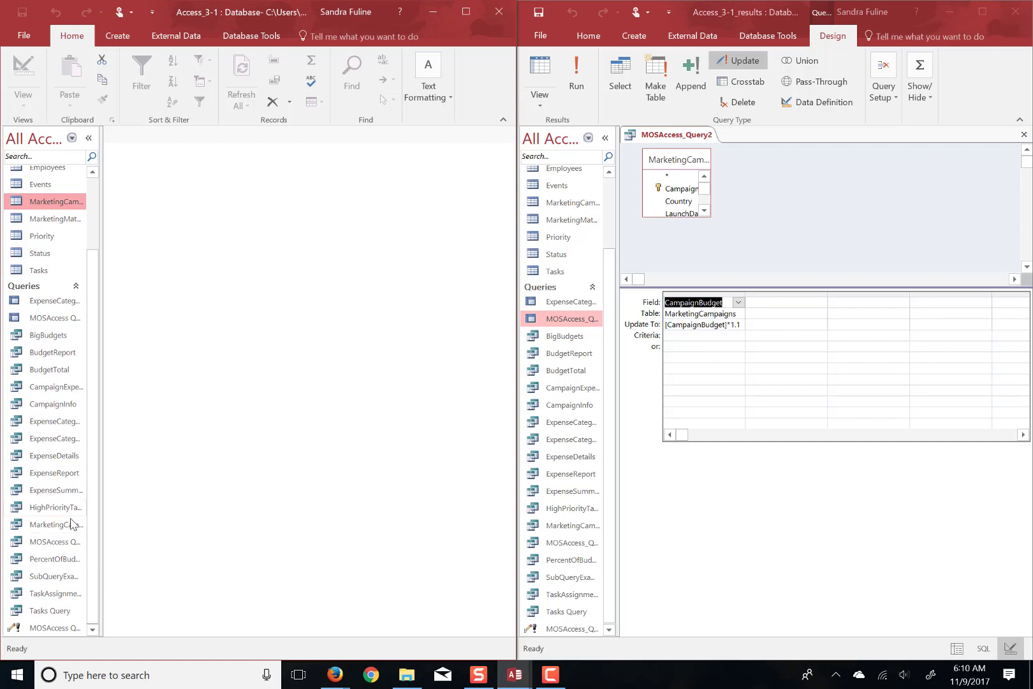
pyautogui.doubleClick(50, 543)
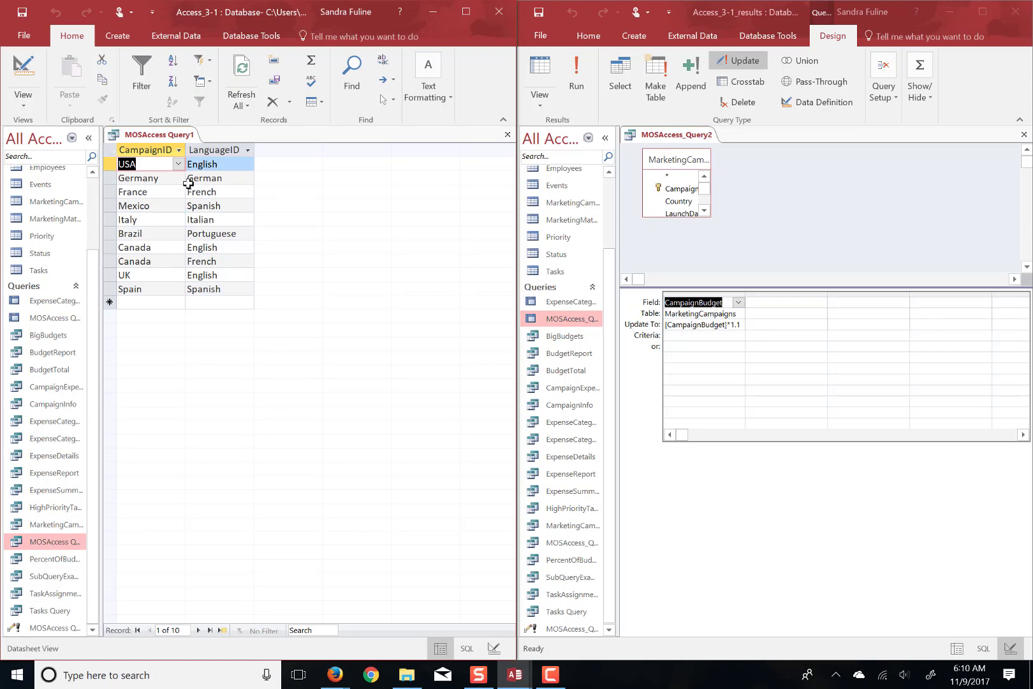
pyautogui.click(23, 74)
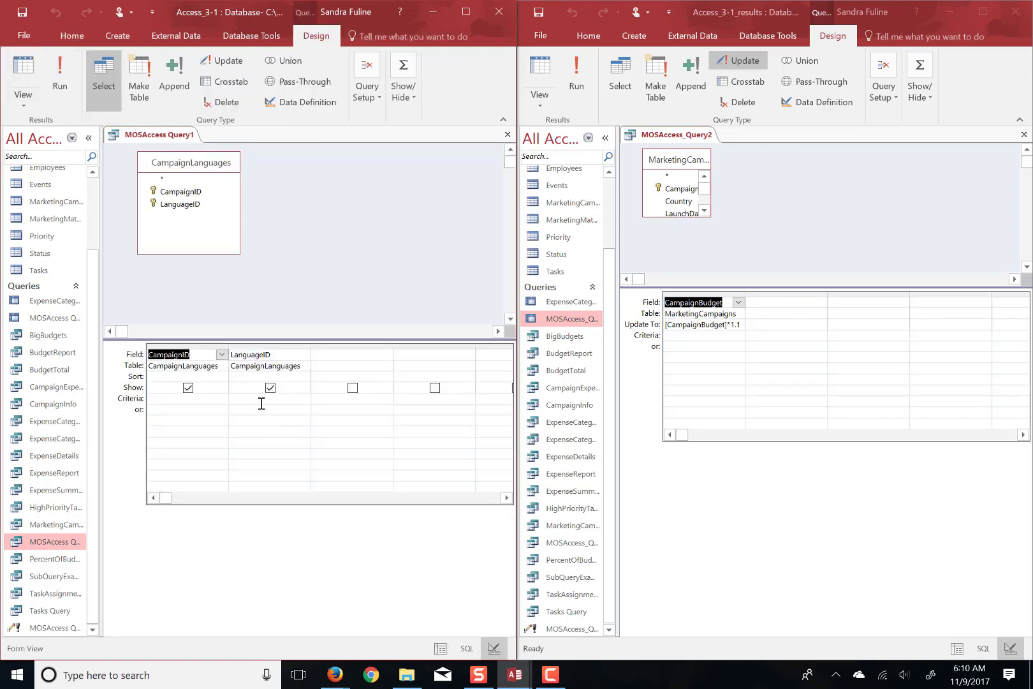
pyautogui.click(507, 135)
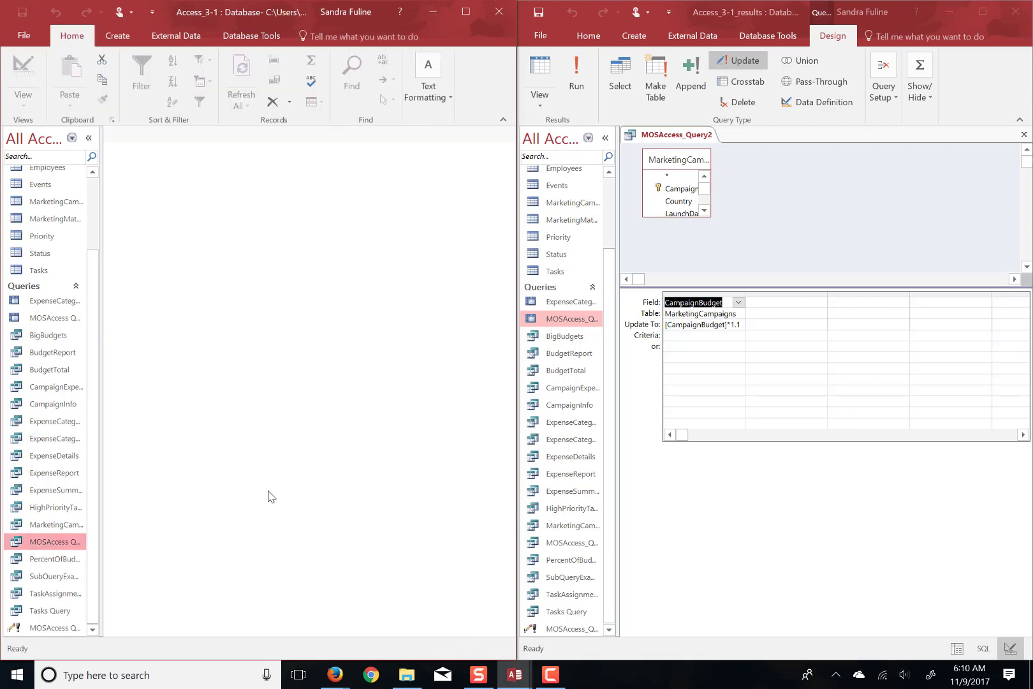
# Compare the design of the MOSAccess Query2 update query with the copy in Access_3-1_results and close both queries
pyautogui.click(76, 632)
pyautogui.rightClick(75, 631)
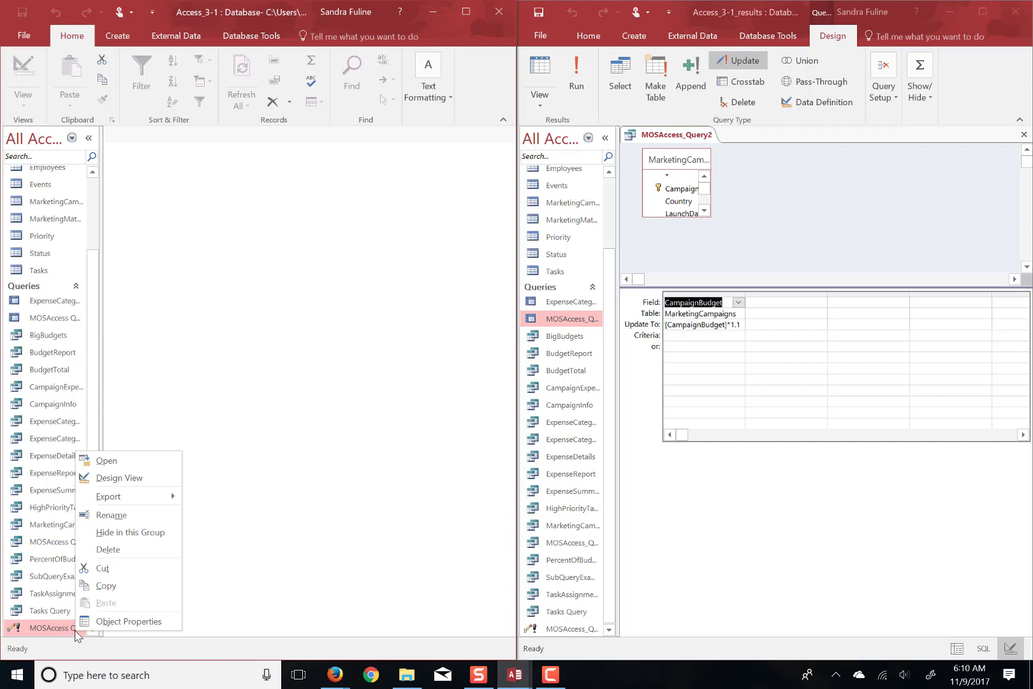
pyautogui.click(119, 479)
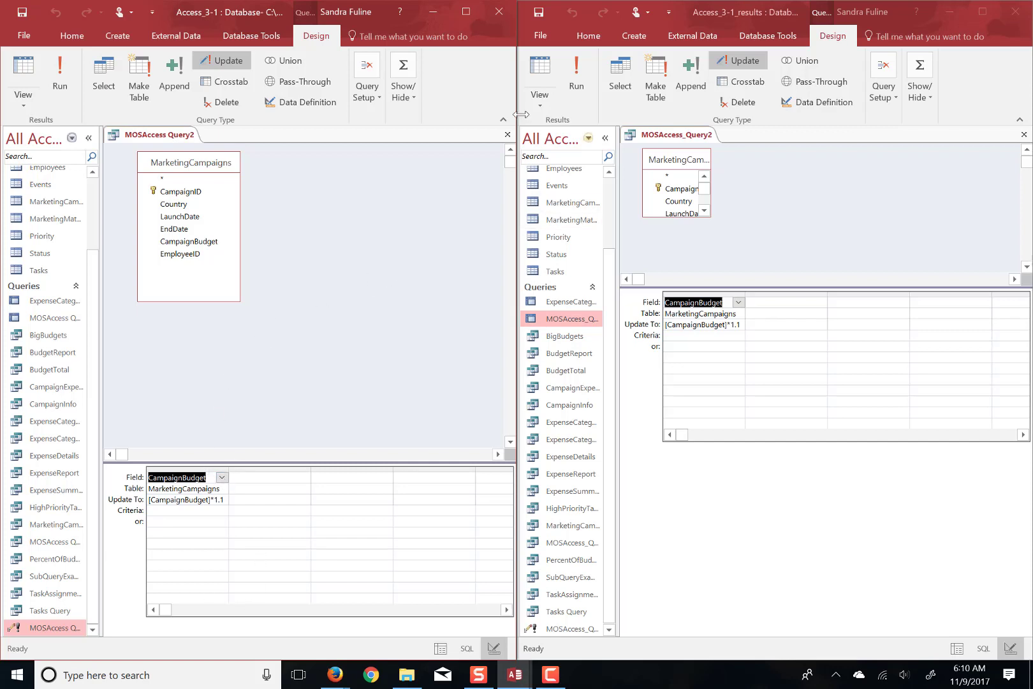
pyautogui.click(507, 134)
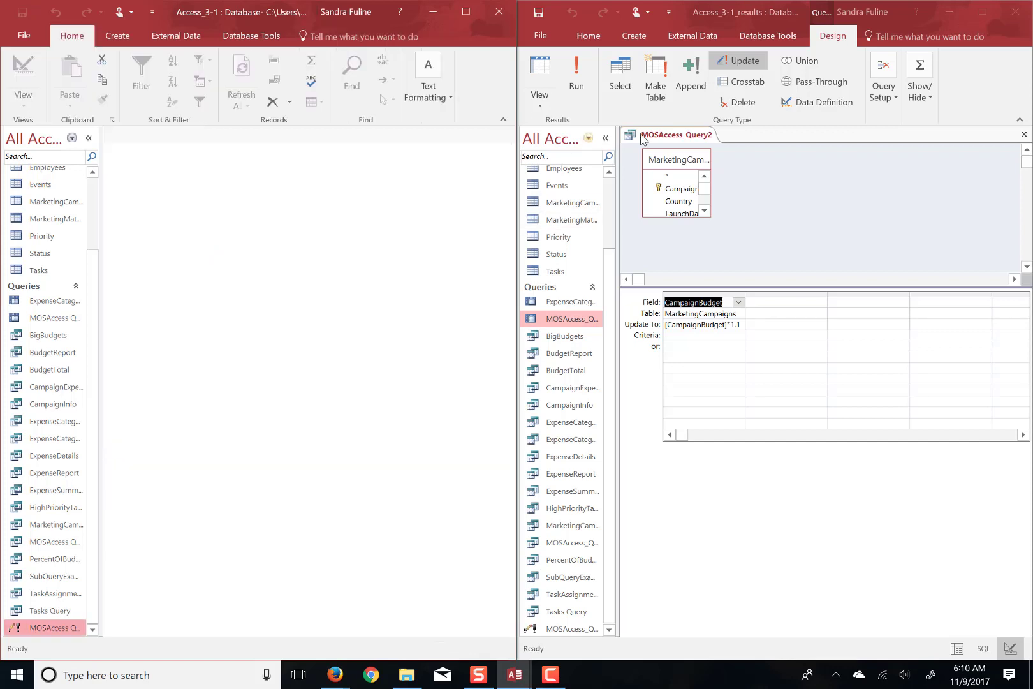
pyautogui.click(1026, 134)
pyautogui.click(1024, 135)
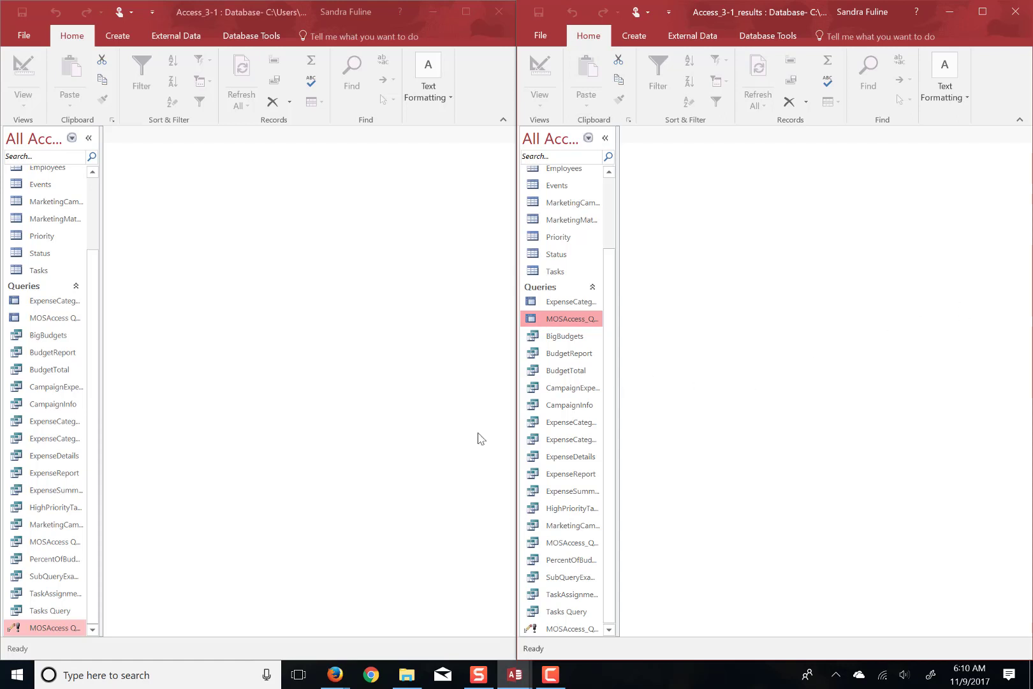
# Open Tasks Query of the Access_3-1 database in design view and maximize its window
pyautogui.rightClick(48, 611)
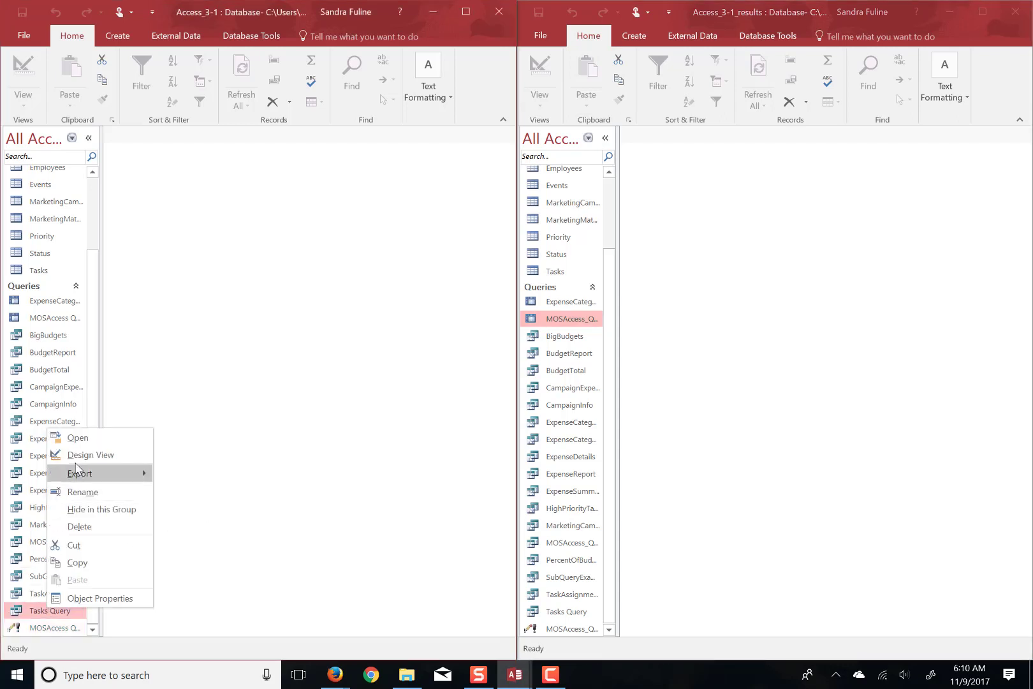
pyautogui.click(75, 459)
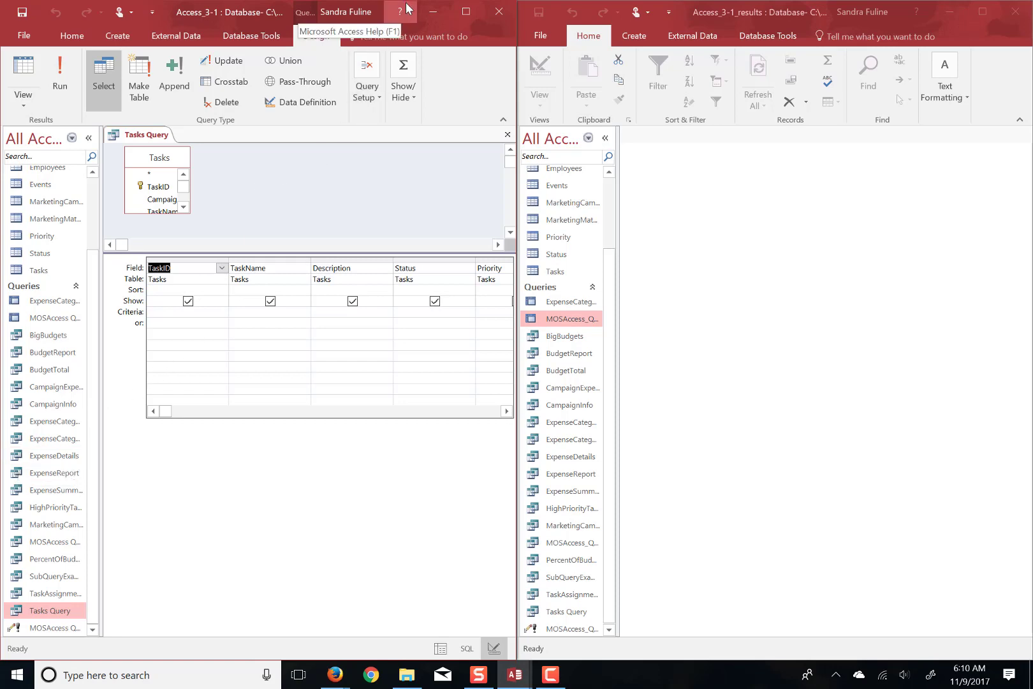
pyautogui.moveTo(367, 8); pyautogui.dragTo(523, 3)
# Add the MarketingCampaigns table to Tasks Query
pyautogui.click(417, 88)
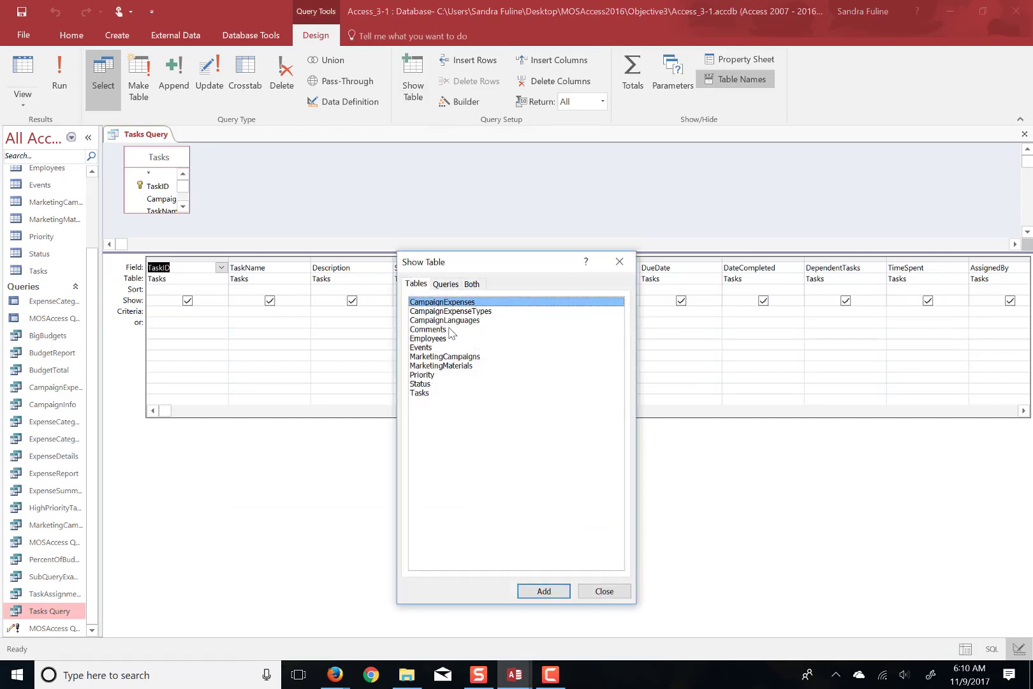
pyautogui.click(447, 357)
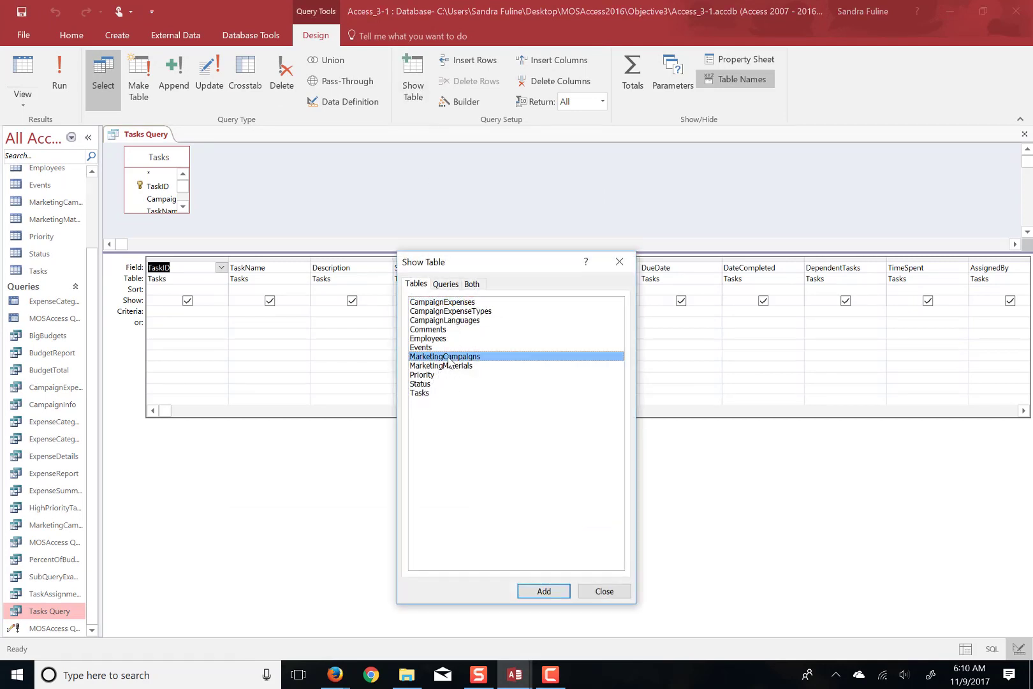
pyautogui.click(543, 591)
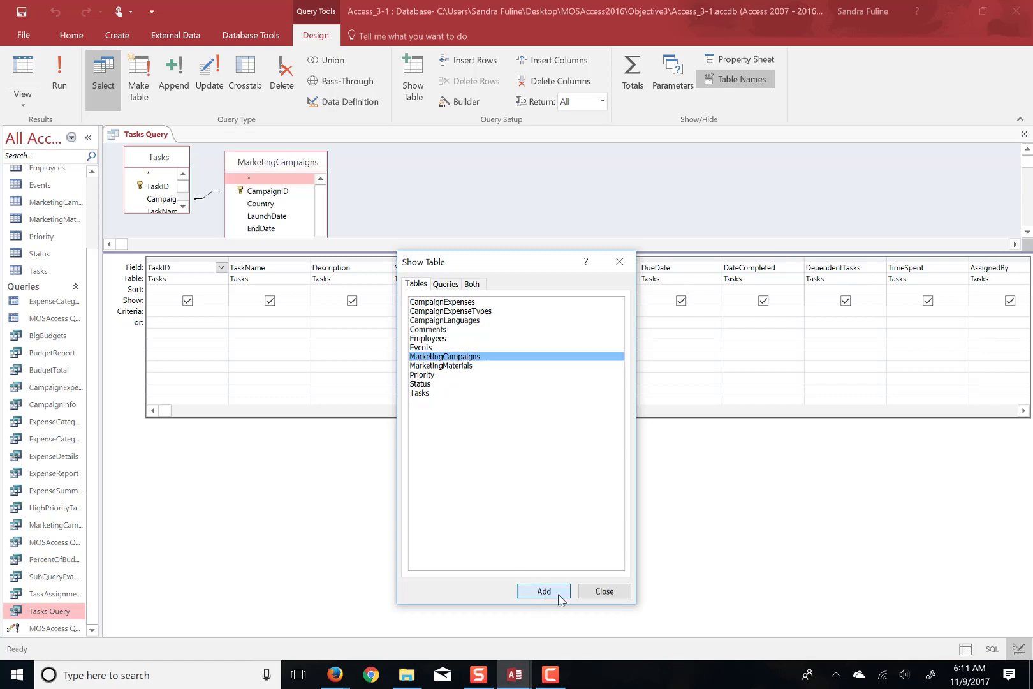
pyautogui.click(605, 591)
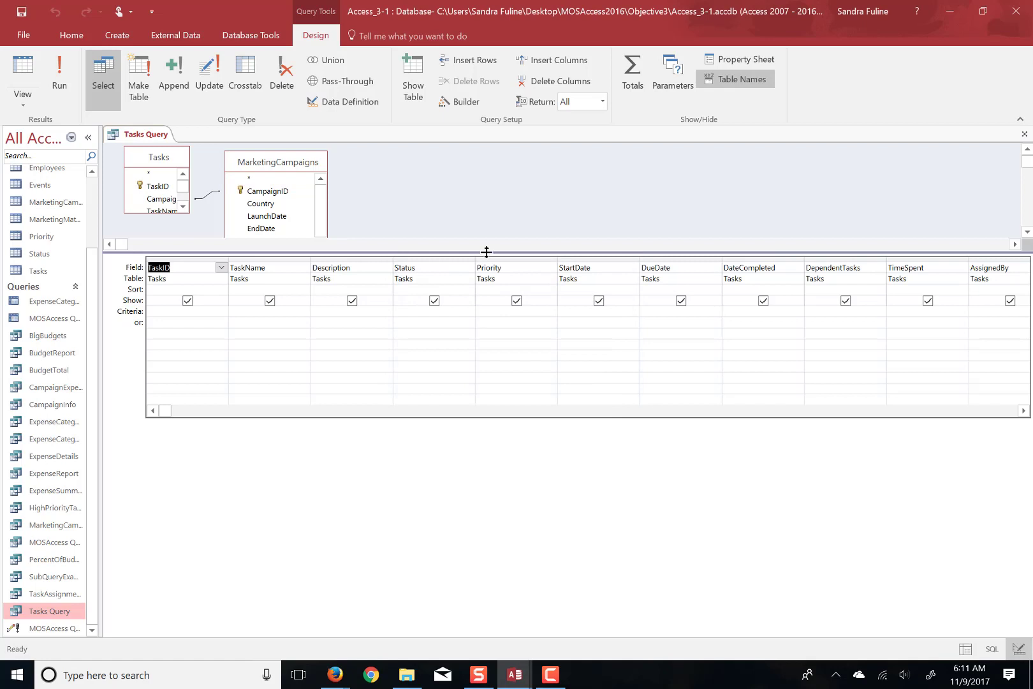
# Enlarge the table pane and the MarketingCampaigns field list, and add its Country field to the query grid
pyautogui.moveTo(487, 251); pyautogui.dragTo(486, 281)
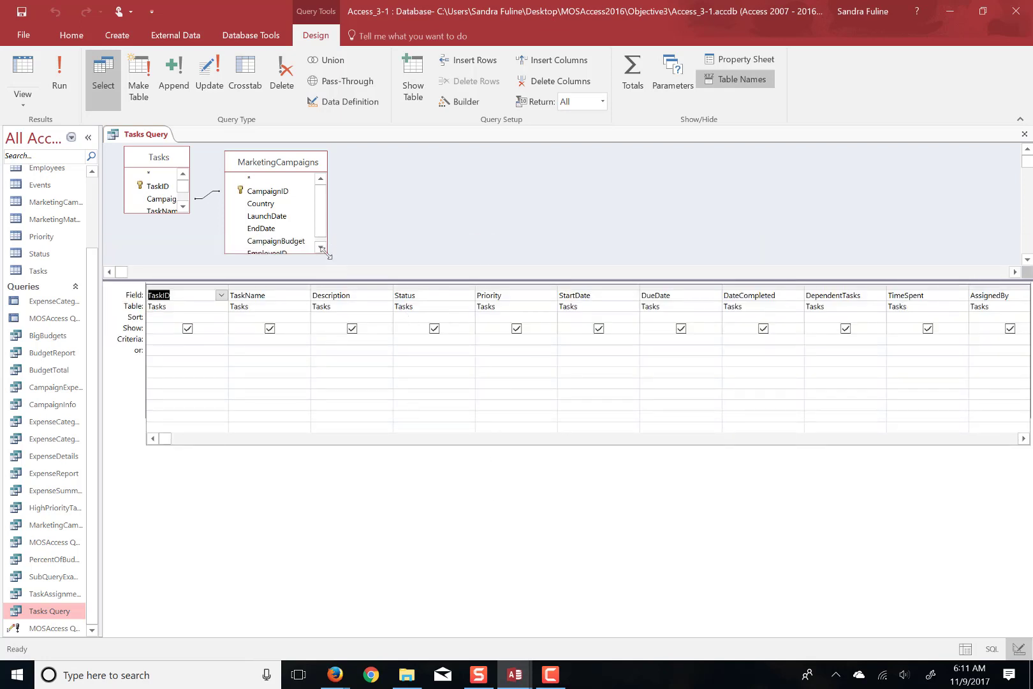
pyautogui.moveTo(327, 253); pyautogui.dragTo(348, 263)
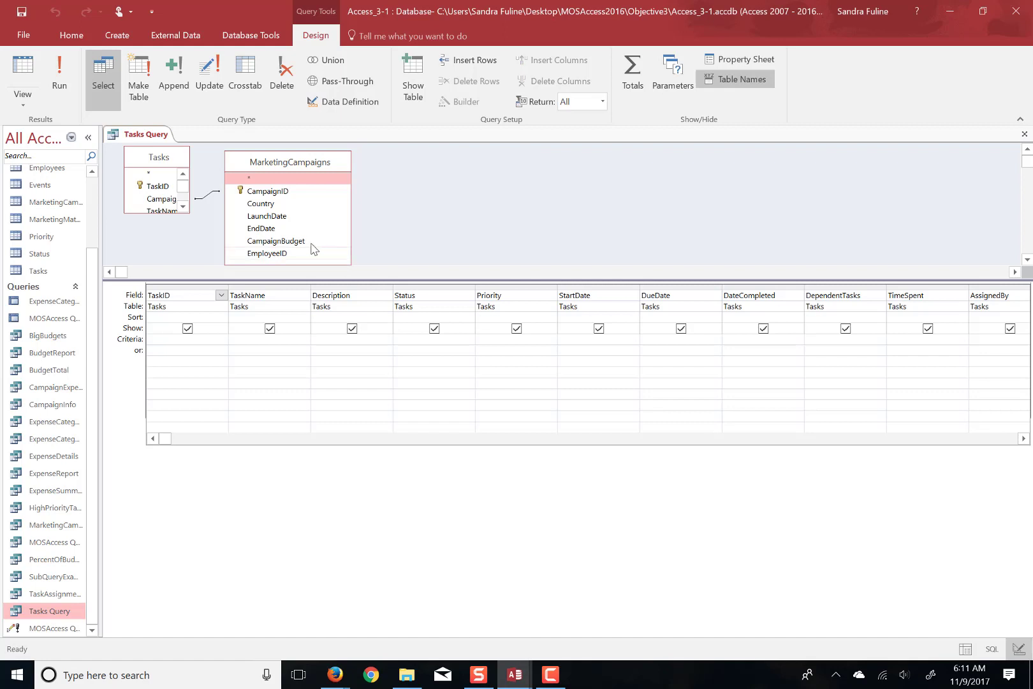
pyautogui.click(273, 204)
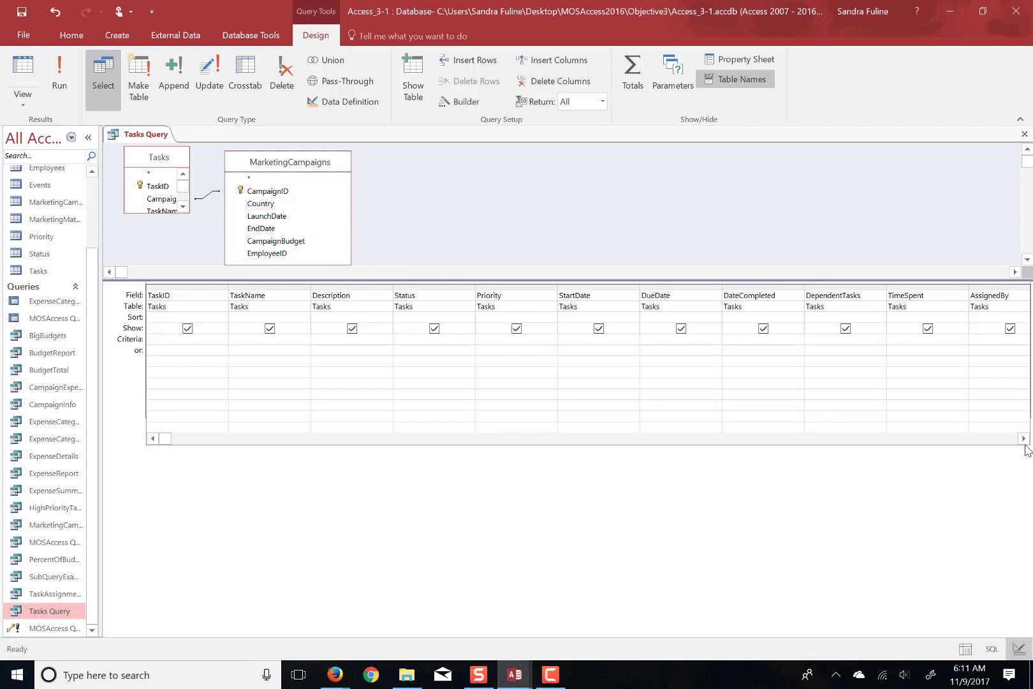
pyautogui.click(1023, 439)
pyautogui.click(1024, 439)
pyautogui.click(1024, 439)
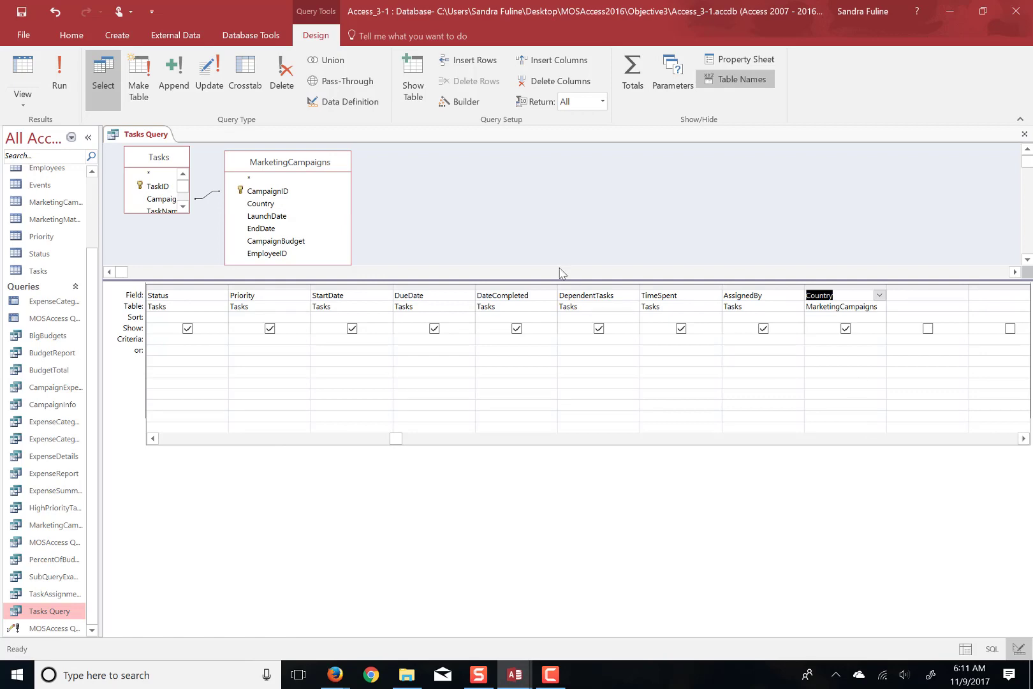
# Run Tasks Query to view its records and return to design view
pyautogui.click(59, 73)
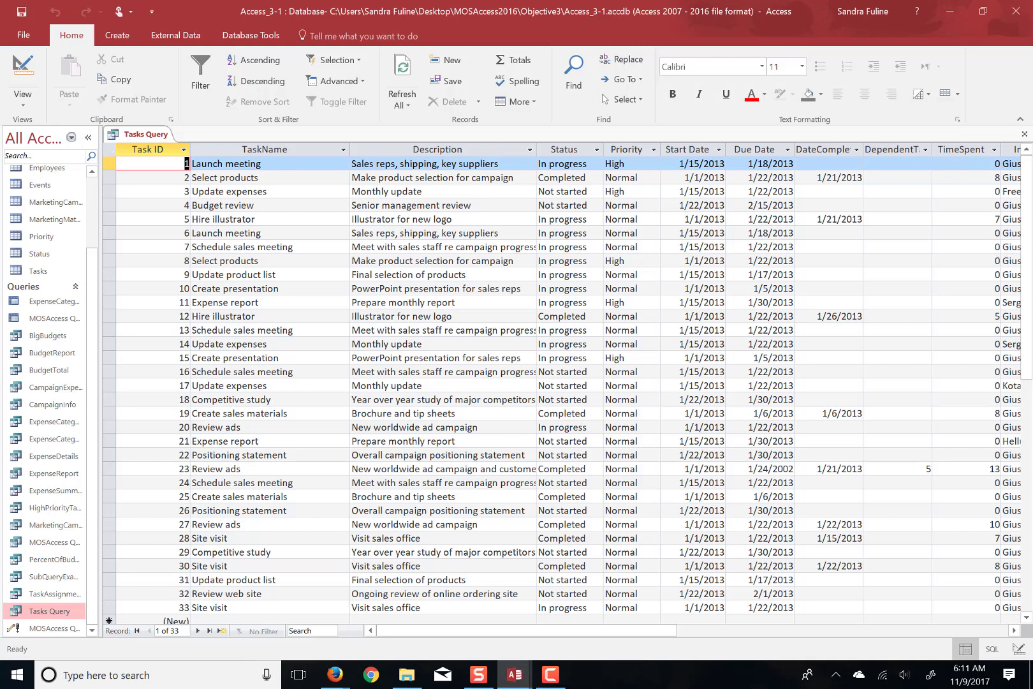
pyautogui.hotkey('alt', 'h')
pyautogui.press('w')
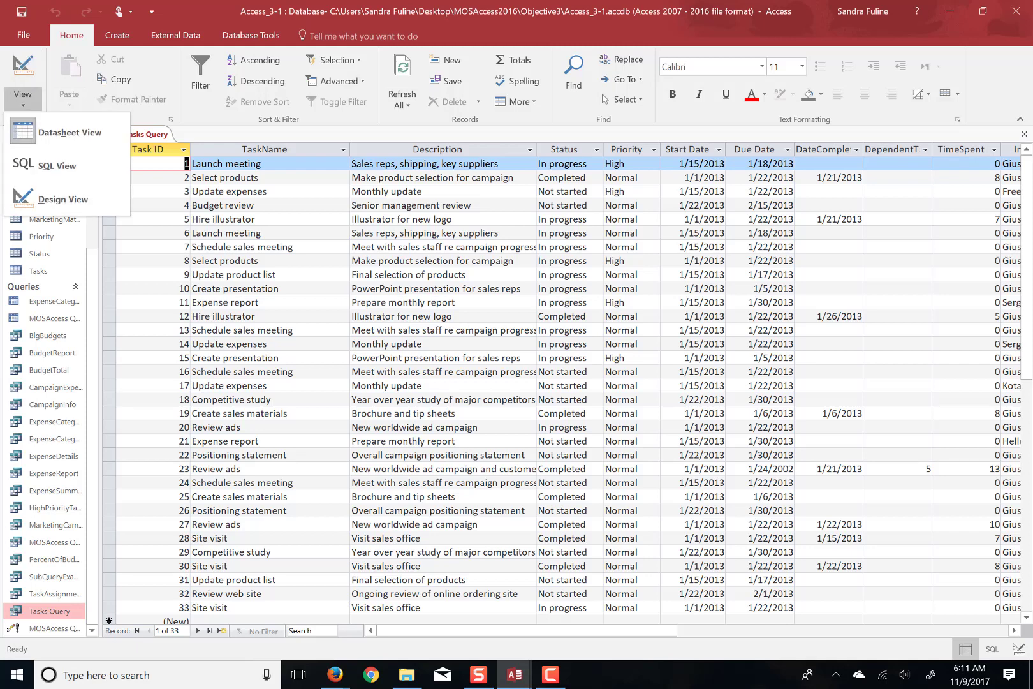
pyautogui.press('d')
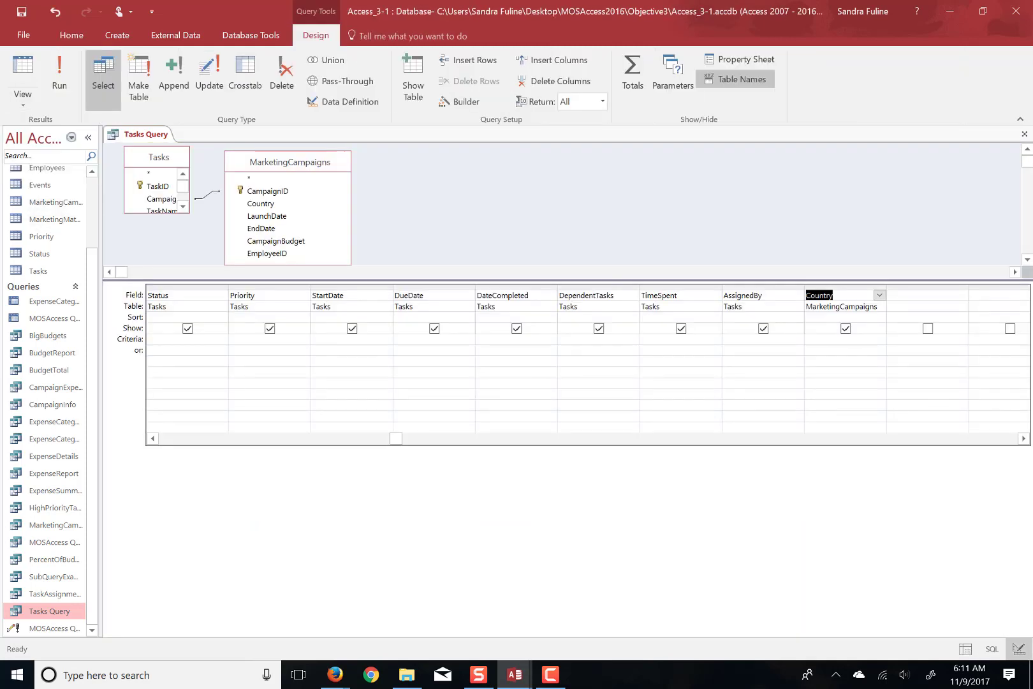
# Add the Employees table to Tasks Query and remove the MarketingCampaigns table
pyautogui.click(413, 79)
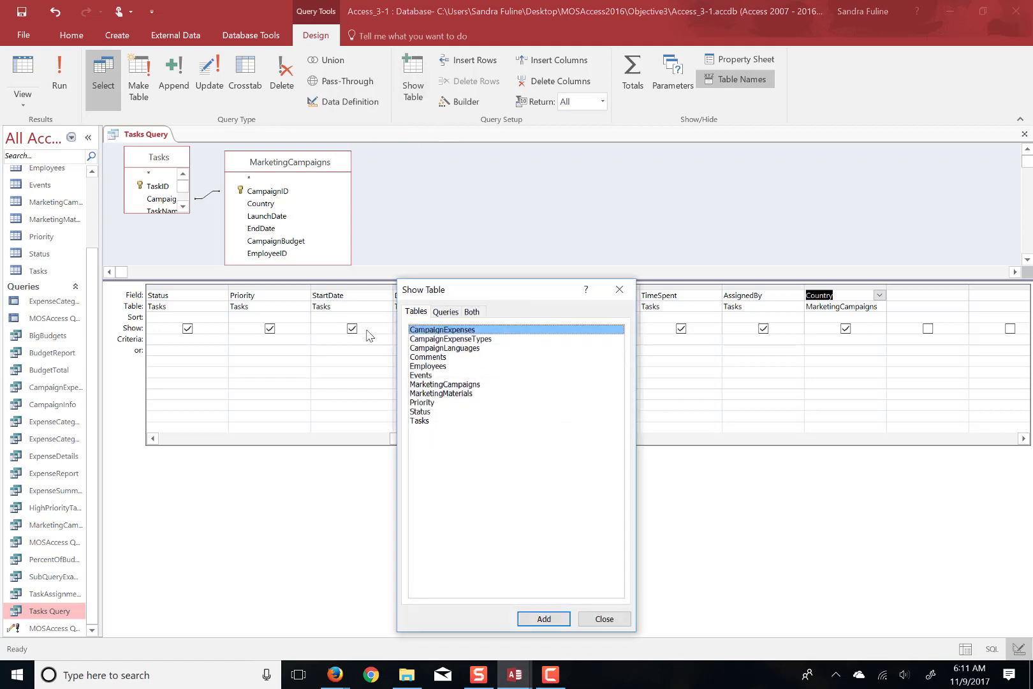
pyautogui.doubleClick(445, 368)
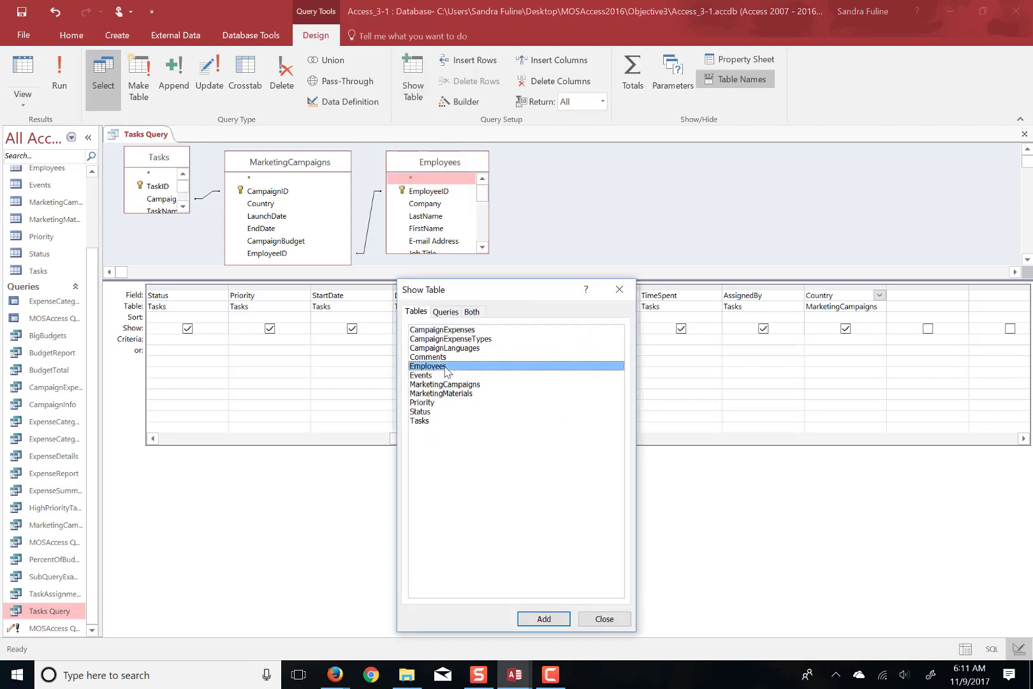
pyautogui.click(604, 619)
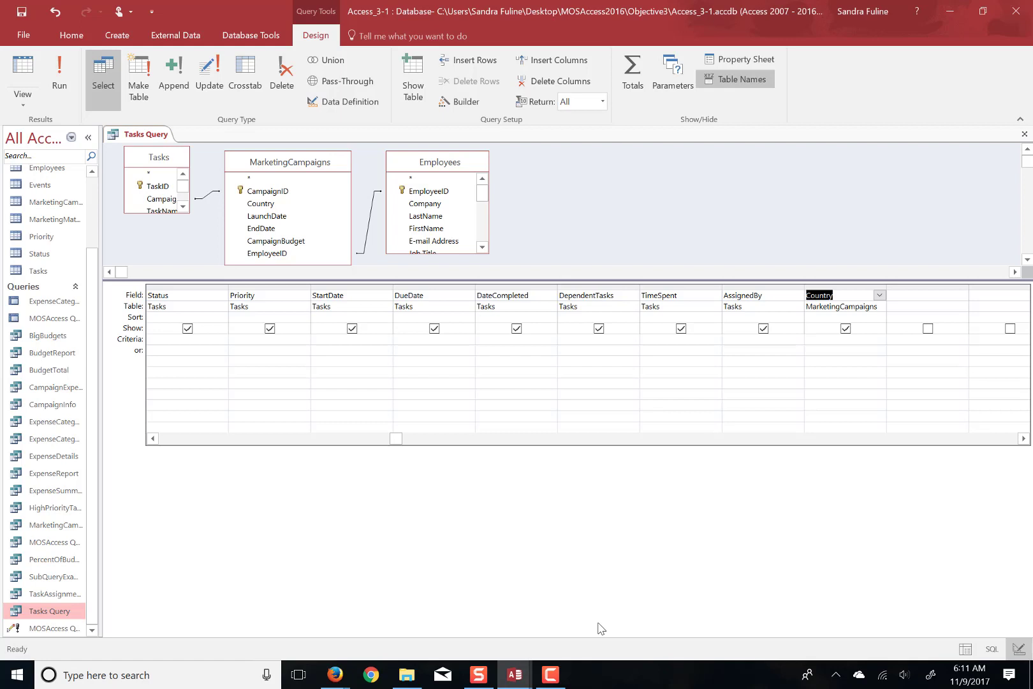
pyautogui.rightClick(276, 166)
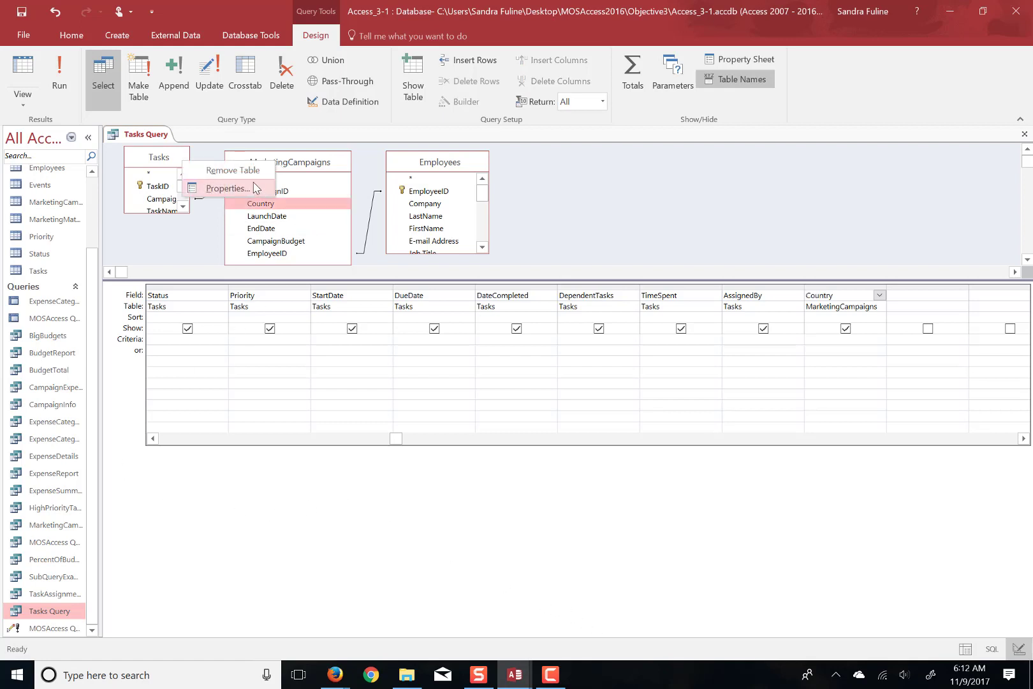
pyautogui.click(248, 171)
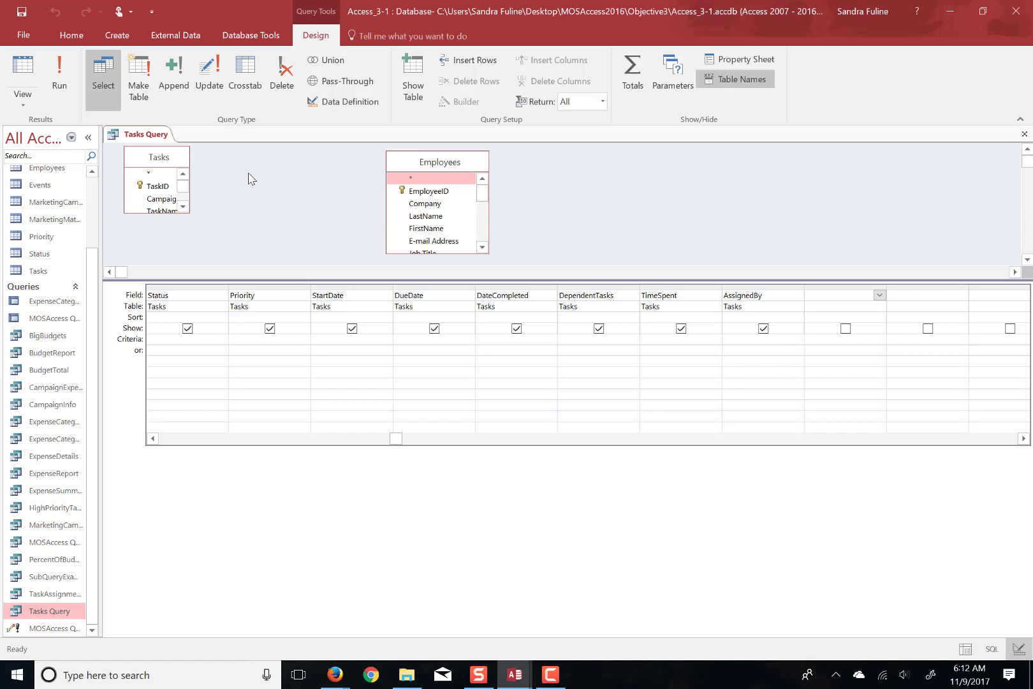
# Enlarge the Tasks field list and join EmployeeID of Employees to the AssignedTo field of Tasks
pyautogui.click(185, 215)
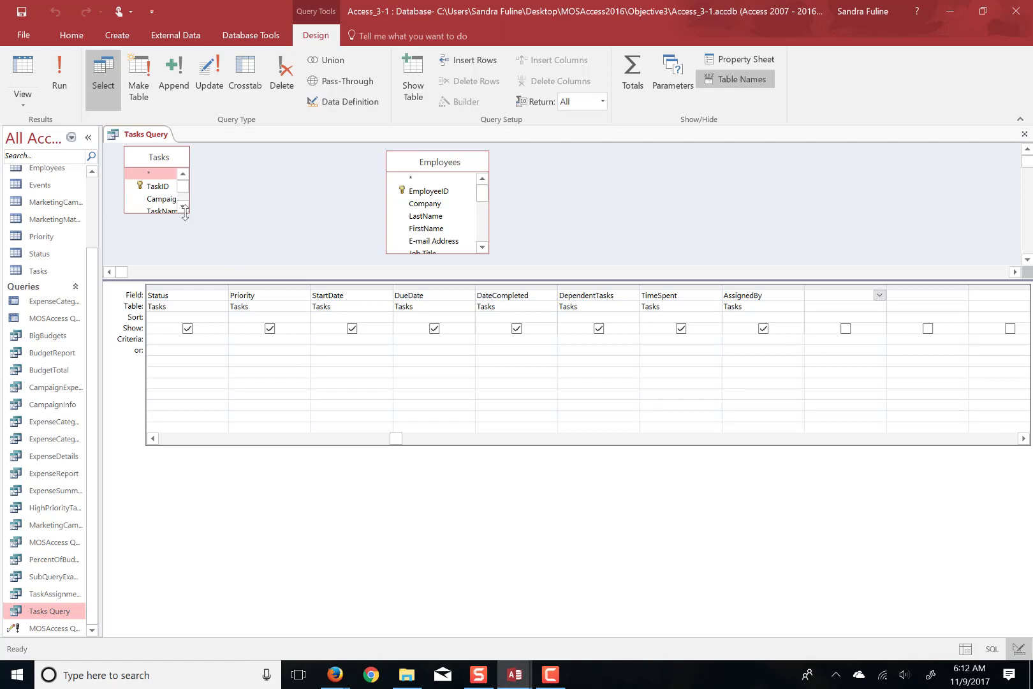
pyautogui.moveTo(184, 215); pyautogui.dragTo(252, 265)
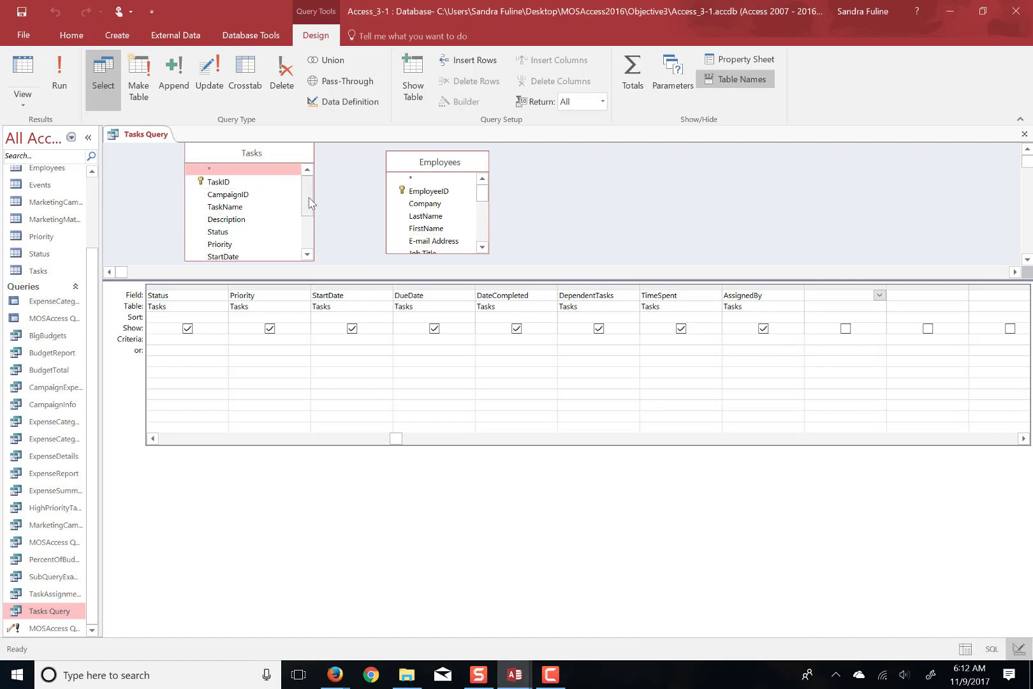
pyautogui.moveTo(310, 203); pyautogui.dragTo(312, 247)
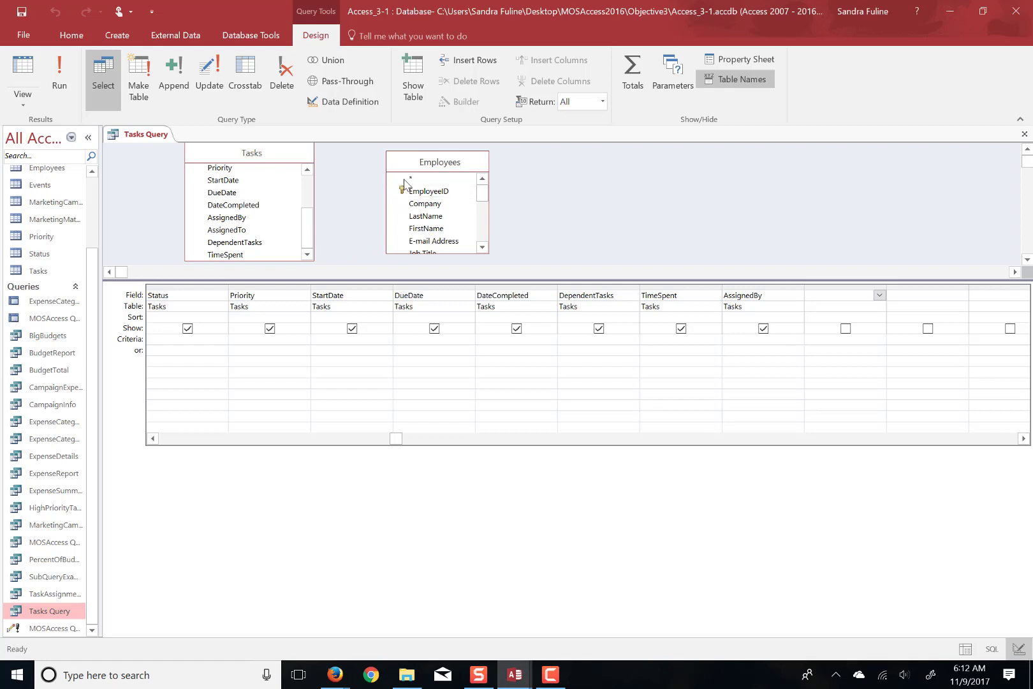
pyautogui.moveTo(419, 193); pyautogui.dragTo(239, 230)
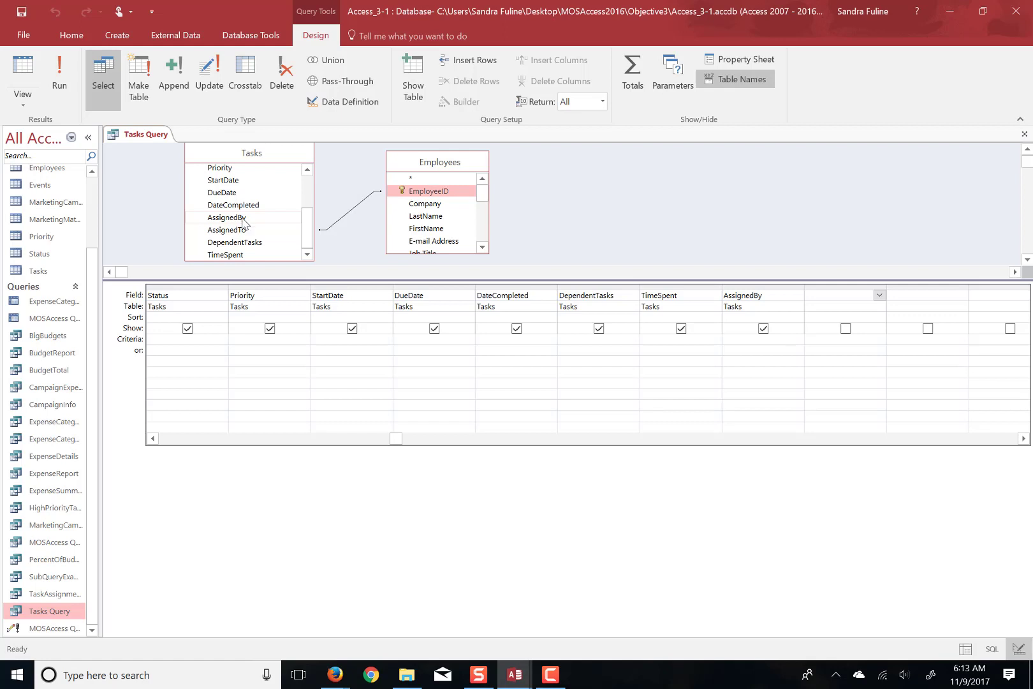
# Add the AssignedTo field of Tasks to the query grid, run the query and return to design view
pyautogui.click(242, 231)
pyautogui.doubleClick(242, 230)
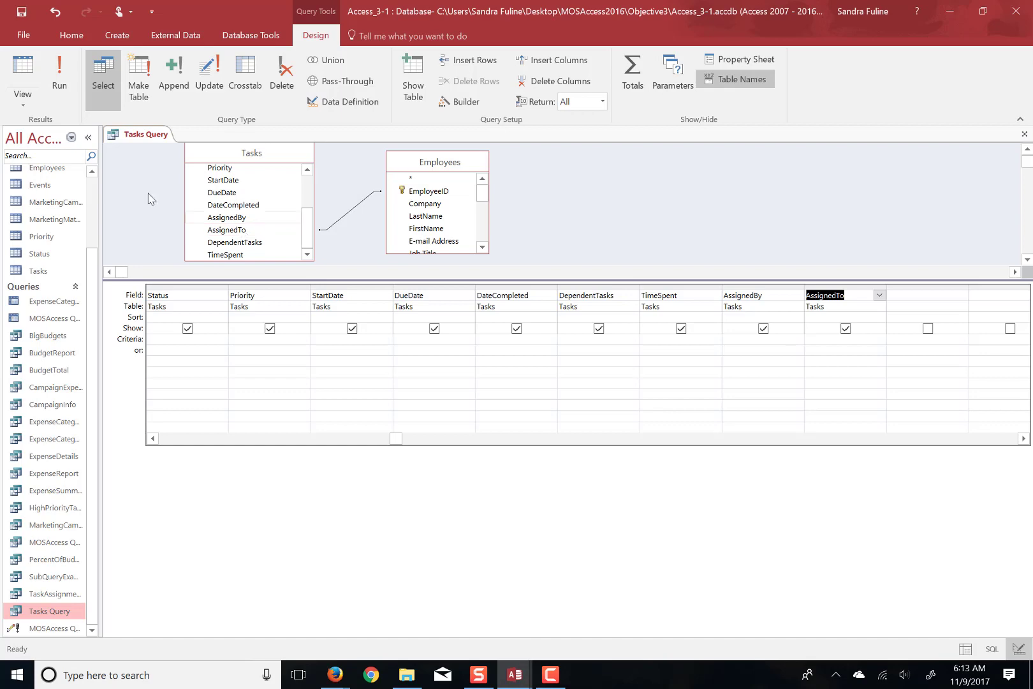
pyautogui.click(69, 78)
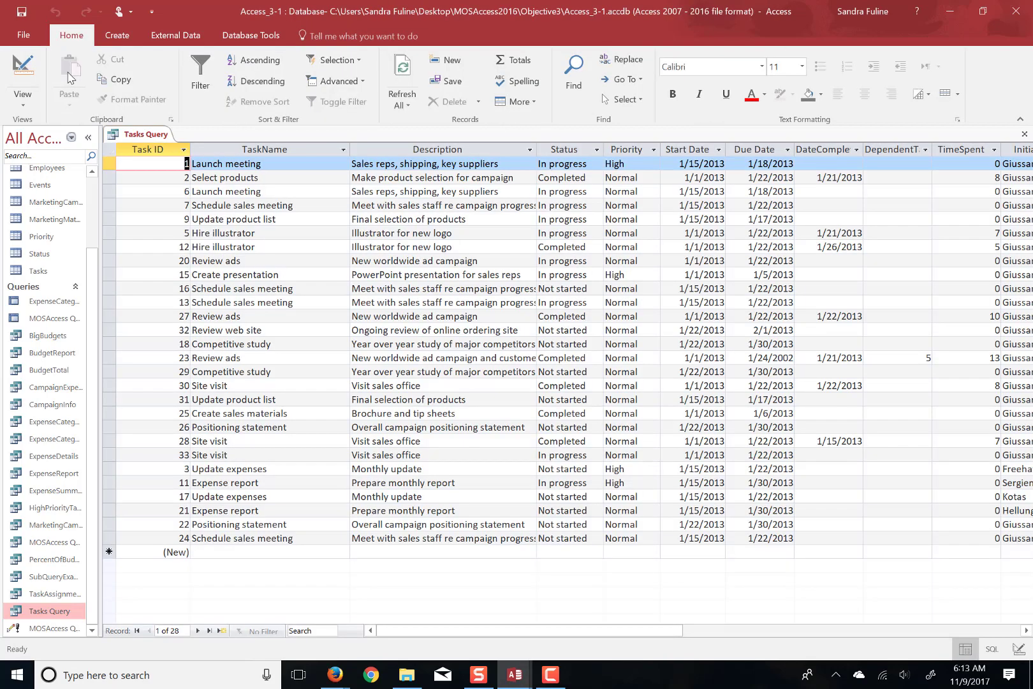
pyautogui.click(28, 62)
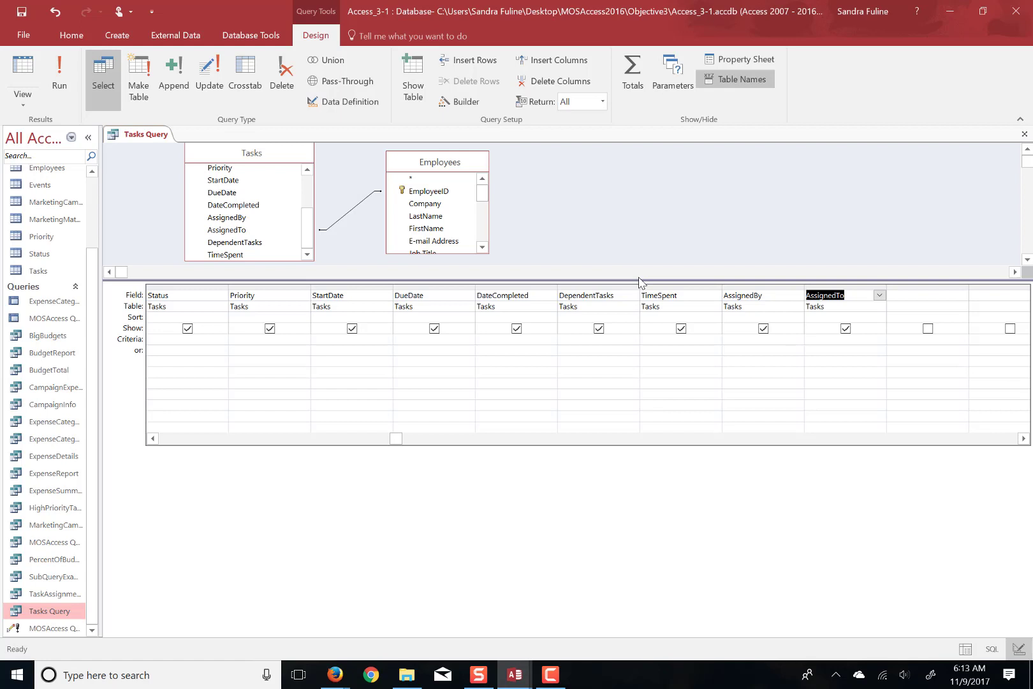
pyautogui.click(764, 58)
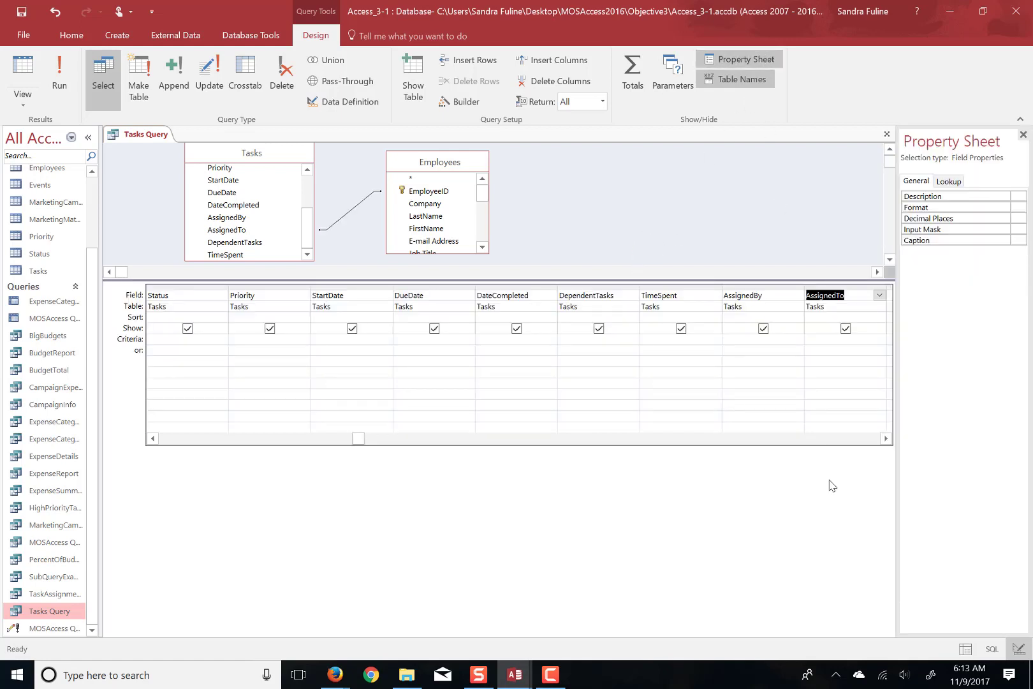
pyautogui.press('F10')
pyautogui.press('F4')
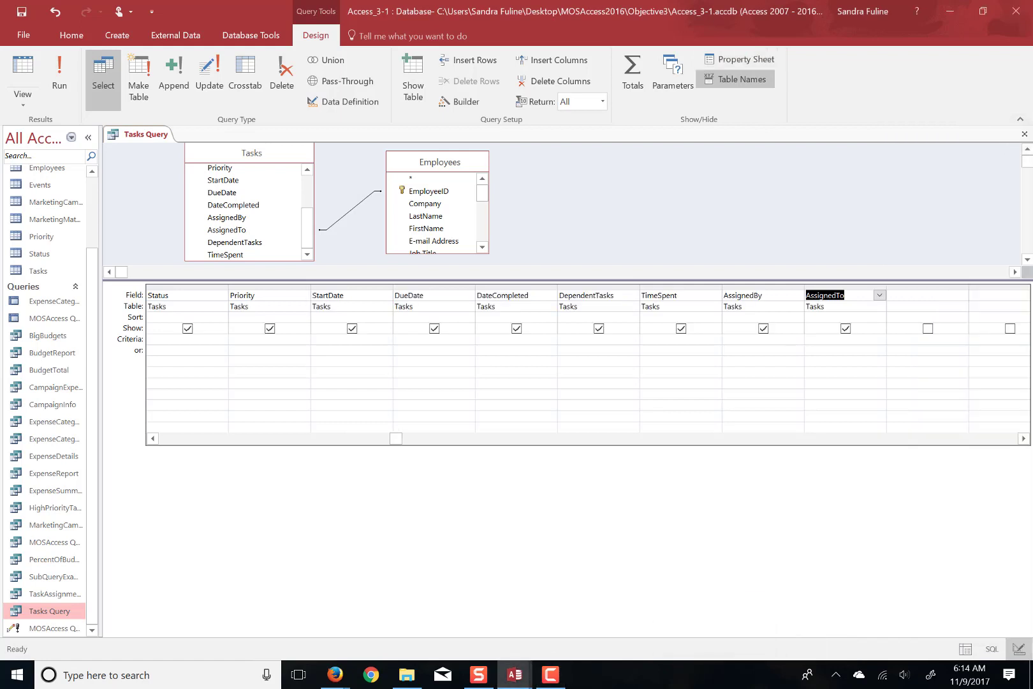
# Set the Tasks–Employees join to include all records from Tasks and only matching records from Employees, and run the query
pyautogui.rightClick(350, 216)
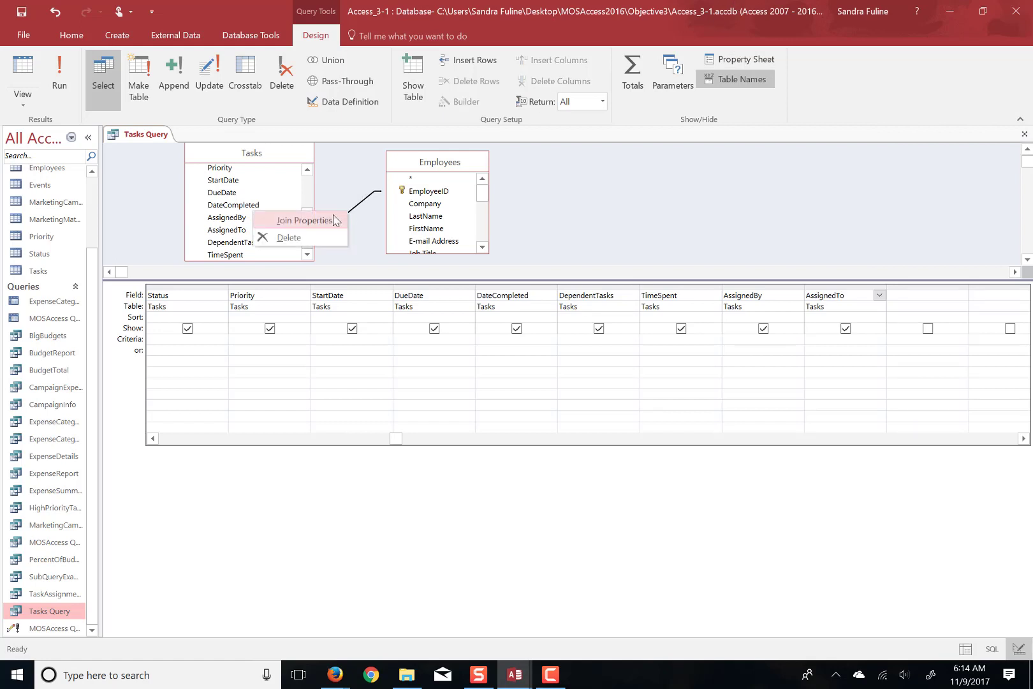
pyautogui.click(334, 221)
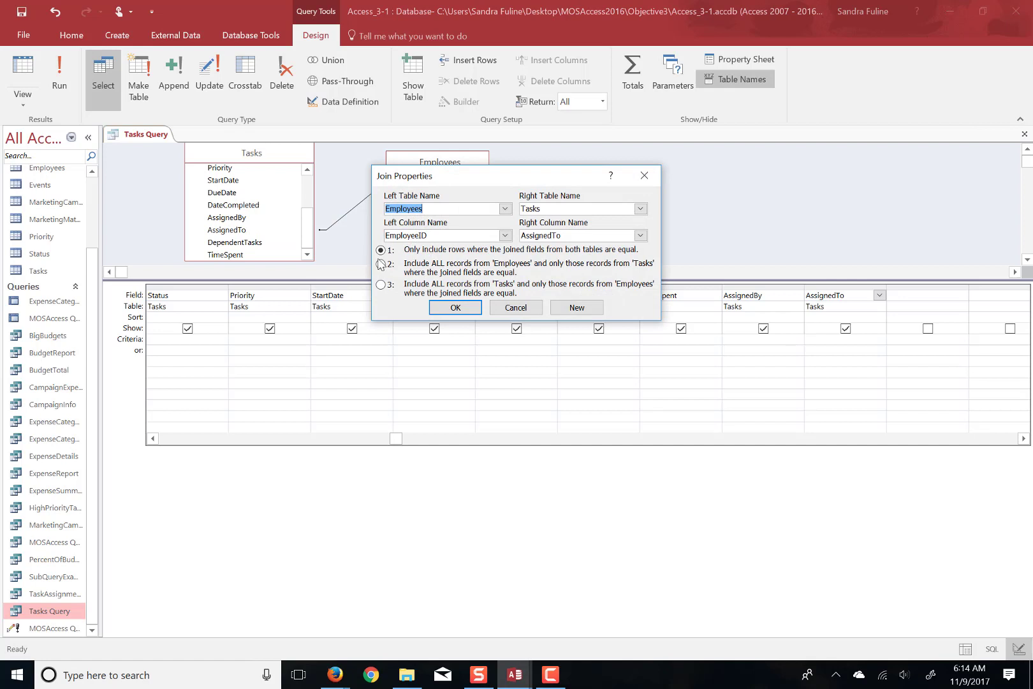
pyautogui.click(381, 266)
pyautogui.click(380, 285)
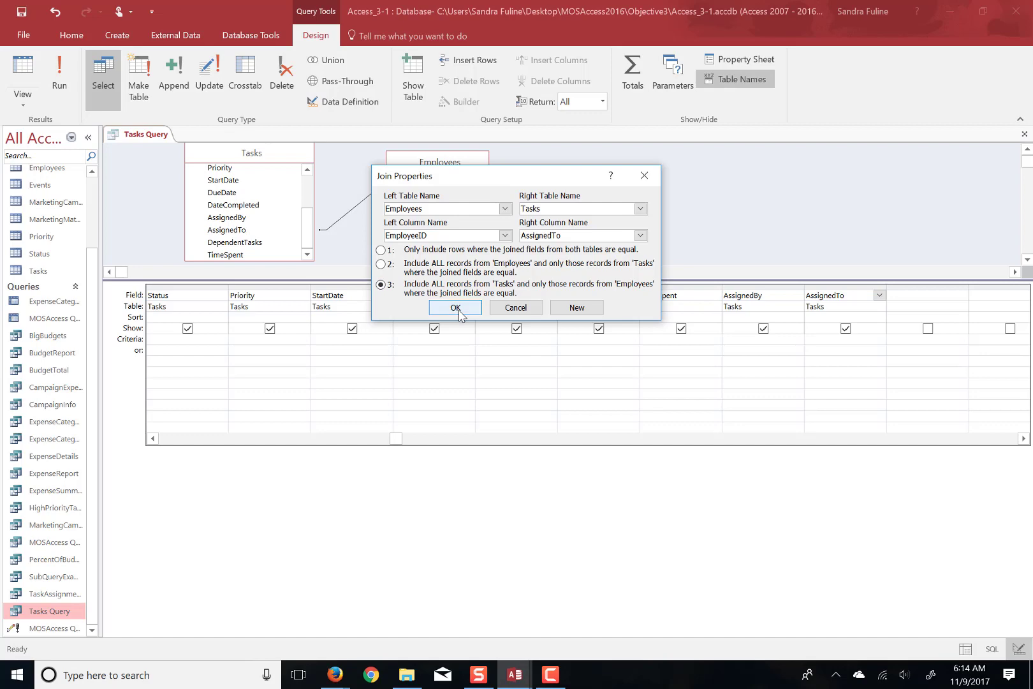
pyautogui.click(455, 308)
pyautogui.click(61, 86)
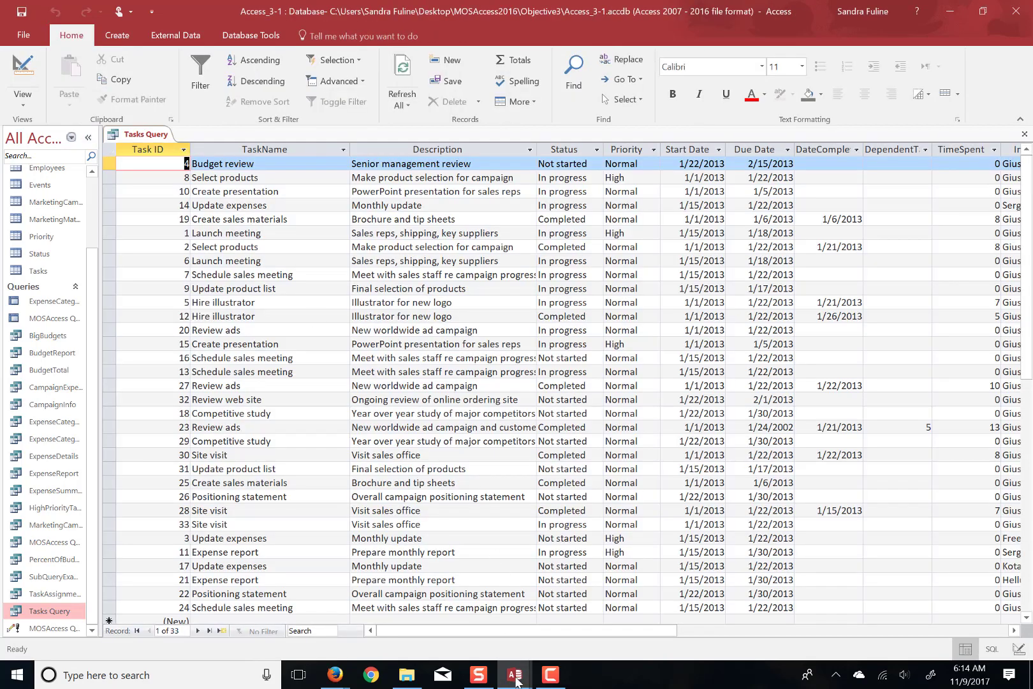
# Switch to the Access_3-1_results database and maximize its window
pyautogui.moveTo(516, 679)
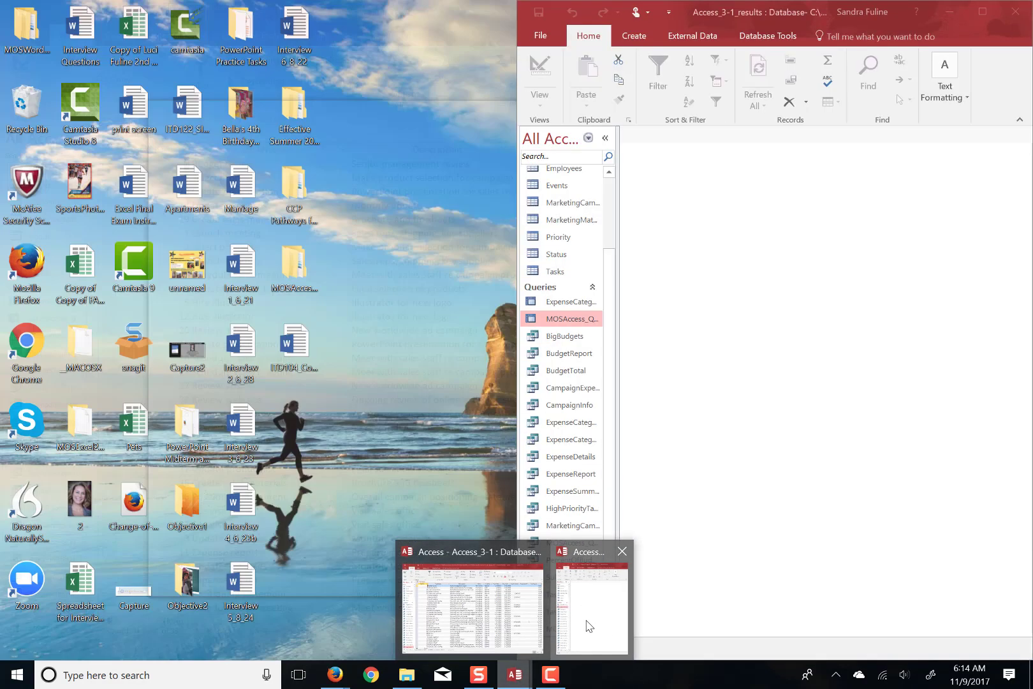
pyautogui.click(589, 625)
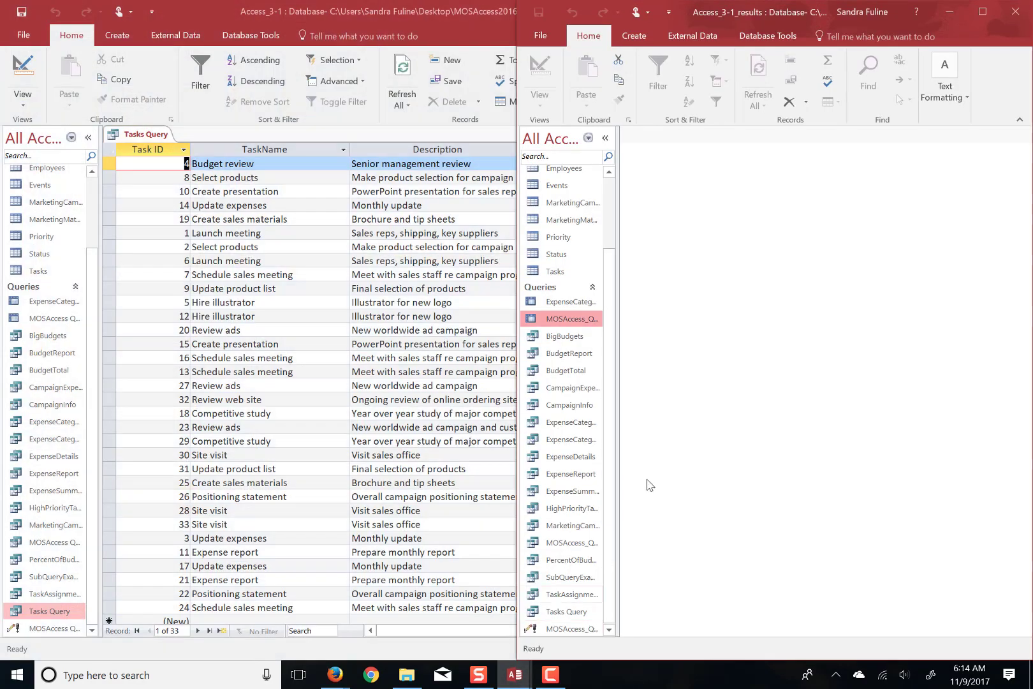
pyautogui.click(668, 12)
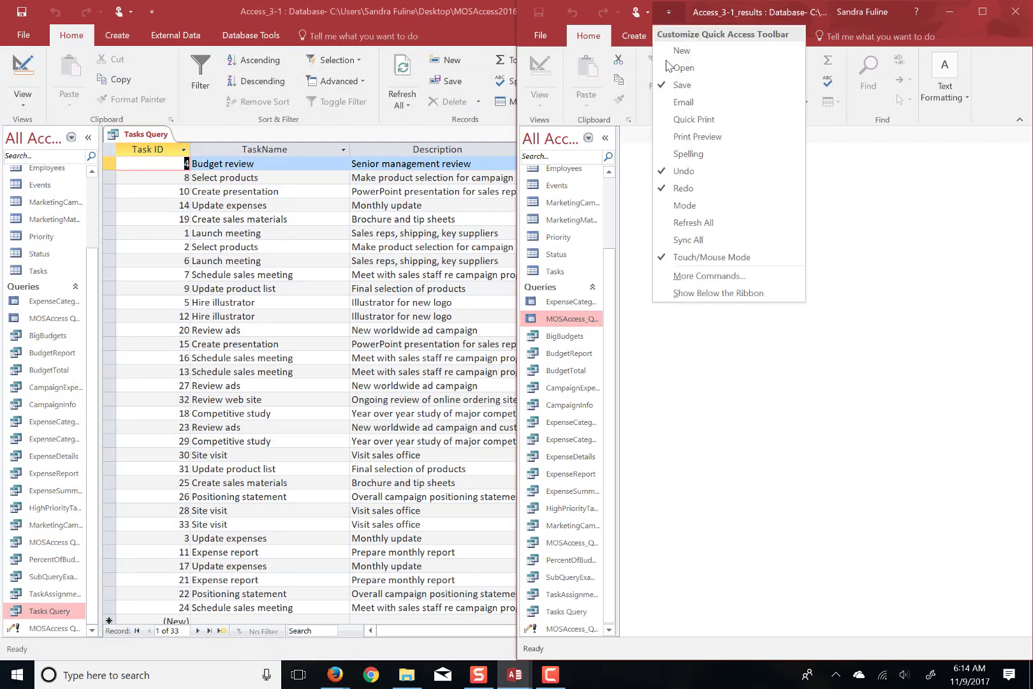
pyautogui.doubleClick(897, 19)
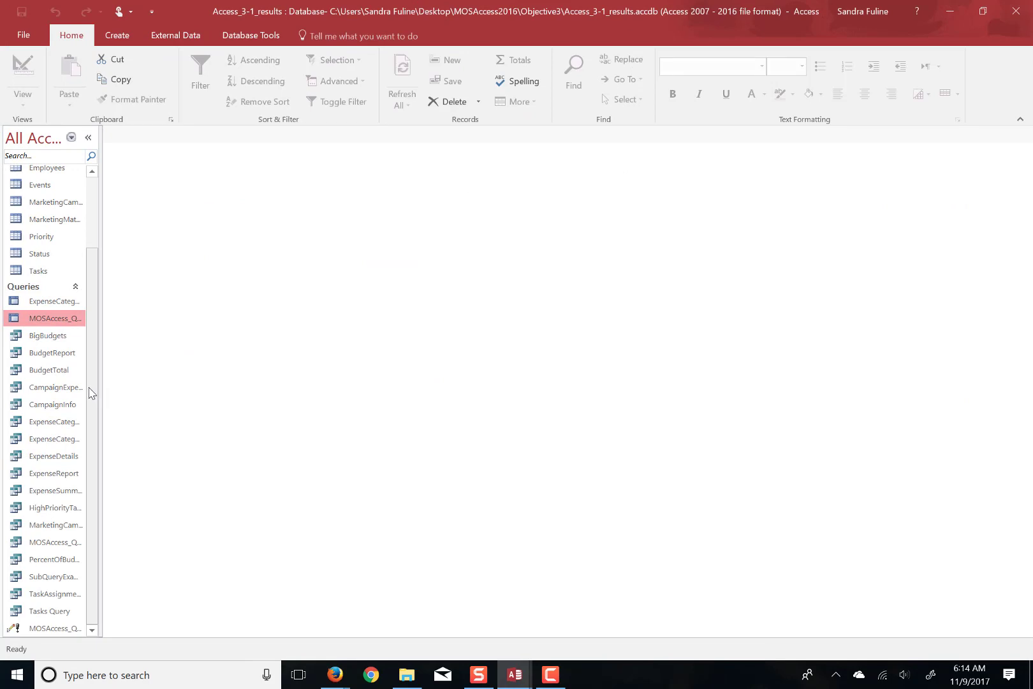
# Open Tasks Query of the results database in design view and view the join properties between Tasks and Employees
pyautogui.rightClick(45, 616)
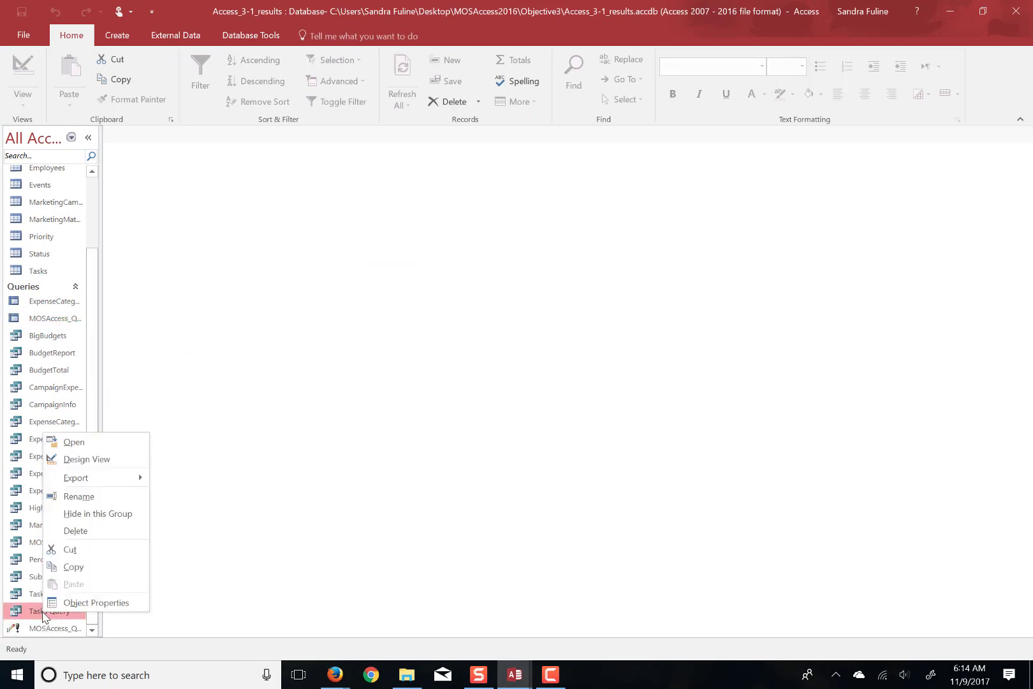
pyautogui.click(72, 461)
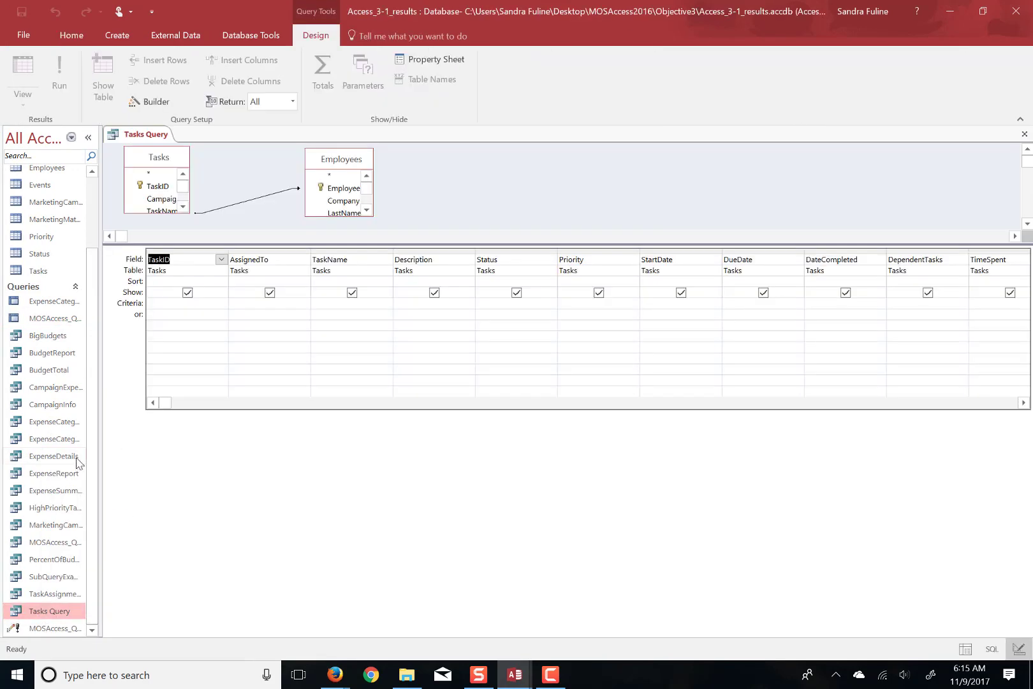
pyautogui.rightClick(247, 205)
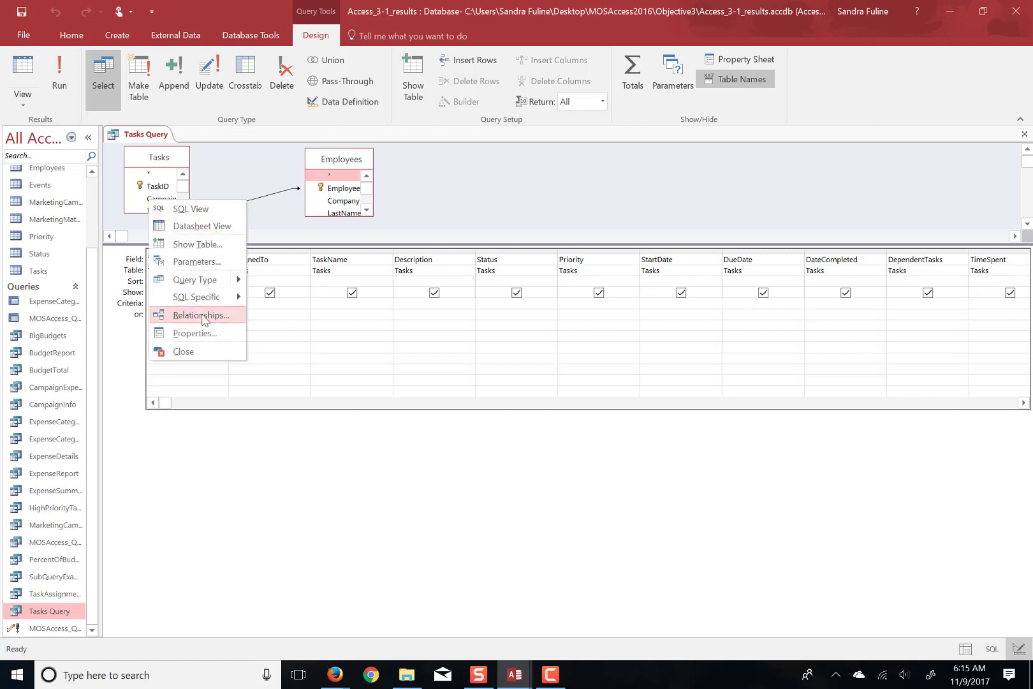
pyautogui.rightClick(270, 196)
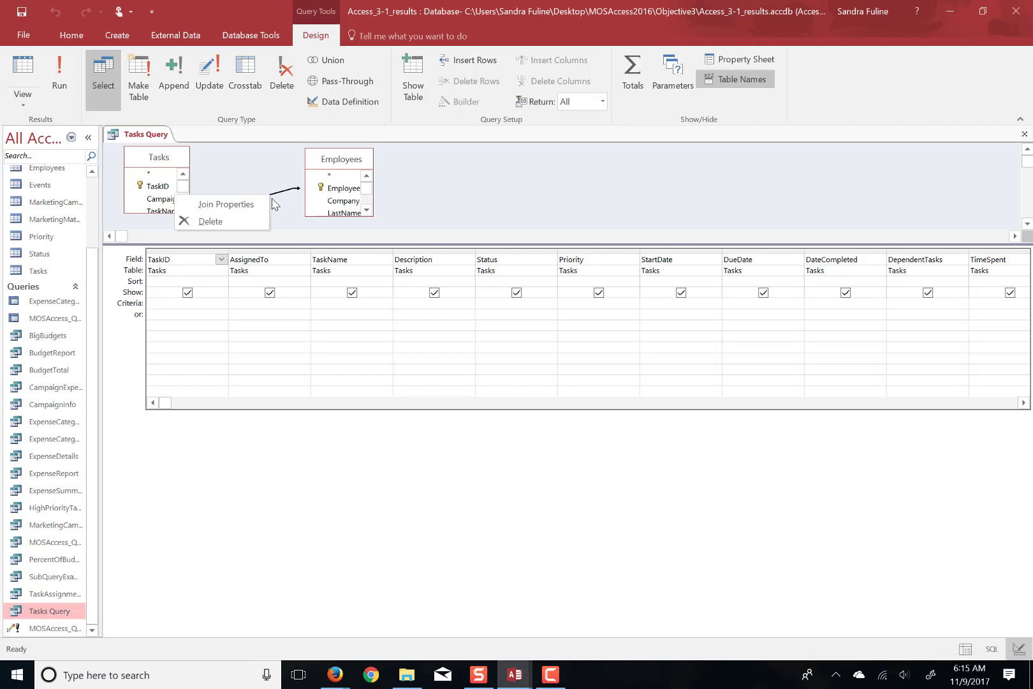
pyautogui.click(243, 205)
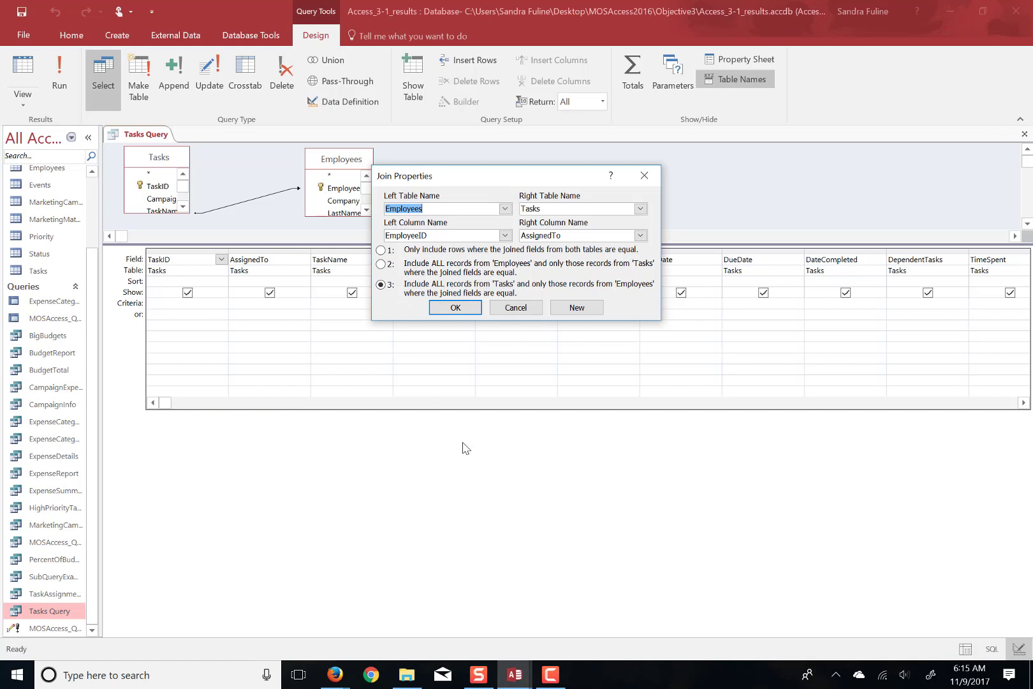
pyautogui.click(551, 677)
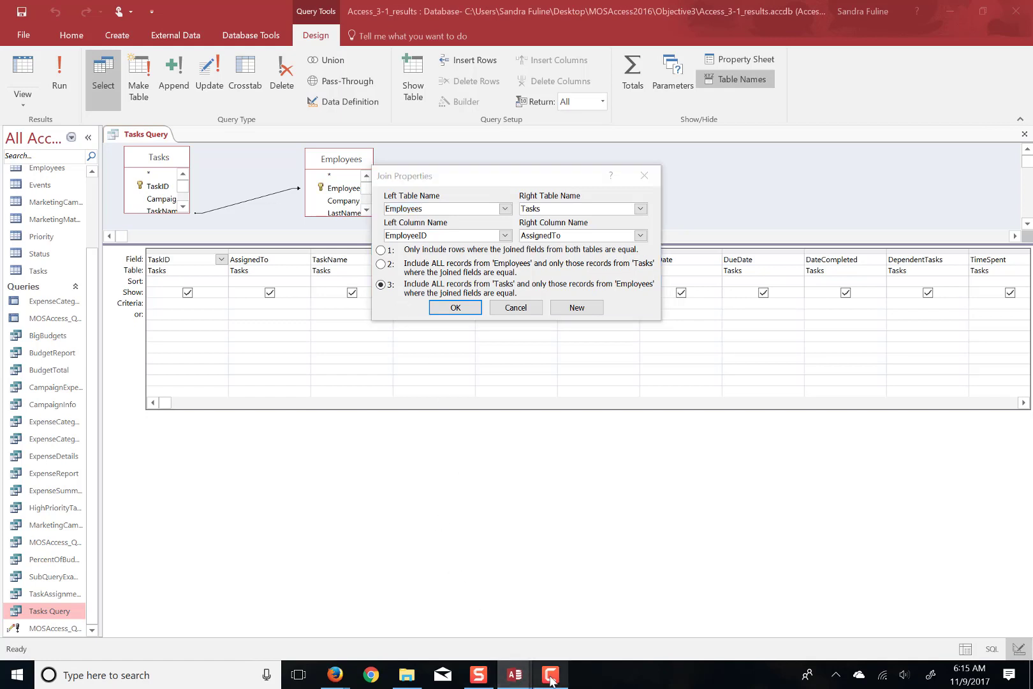